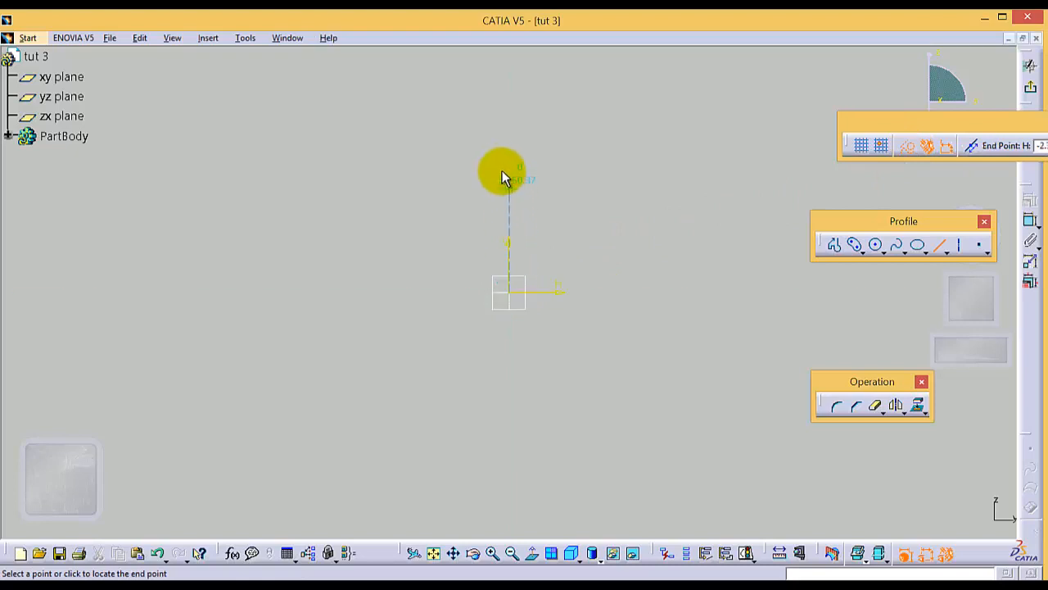
Step: Draw a vertical line upward from the sketch origin and make it a construction element
left_click(508, 86)
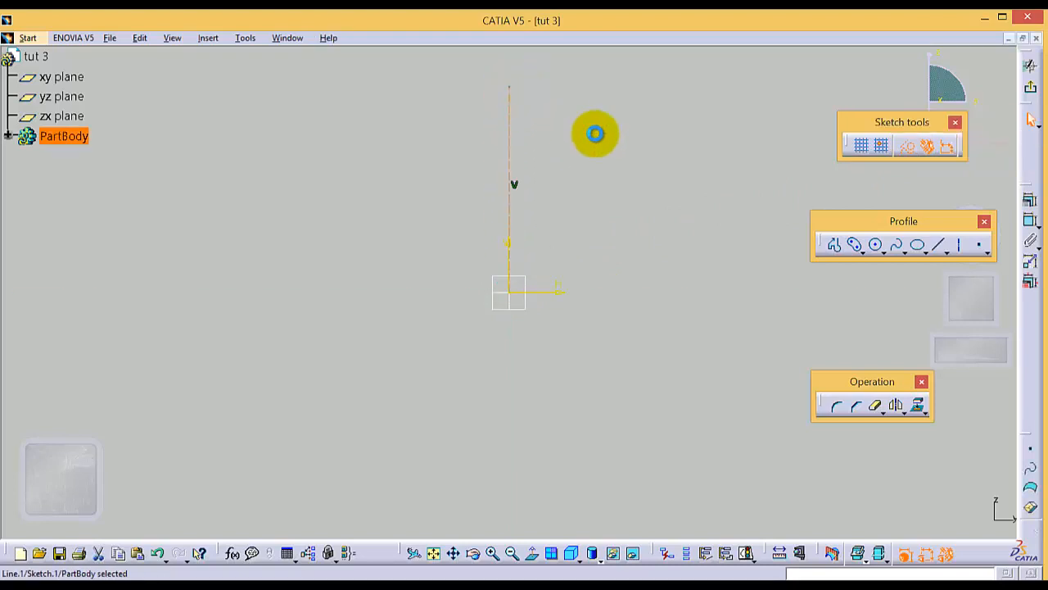
left_click(909, 147)
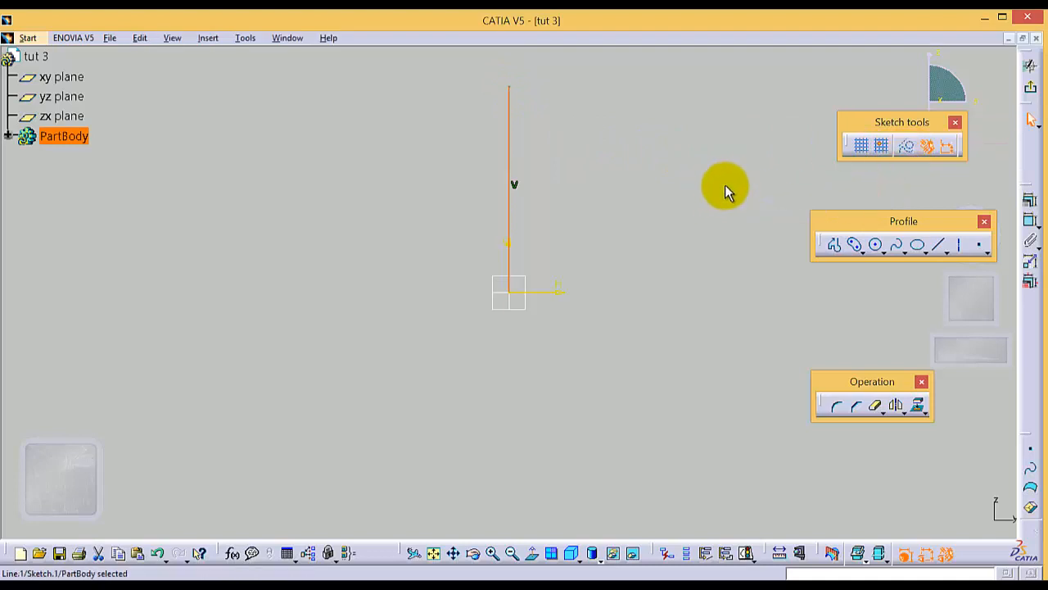
left_click(835, 245)
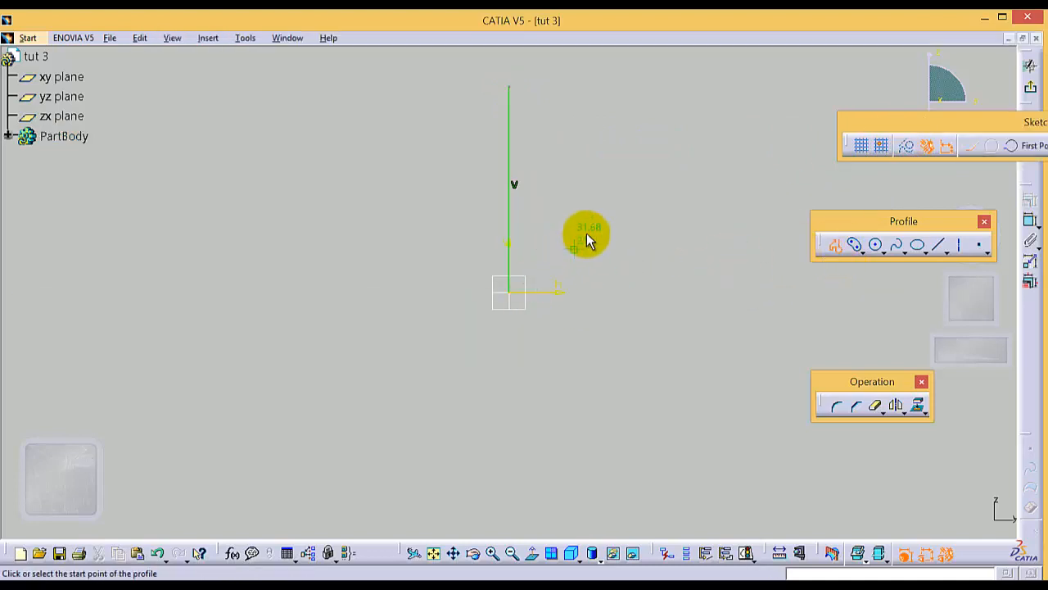
left_click(835, 245)
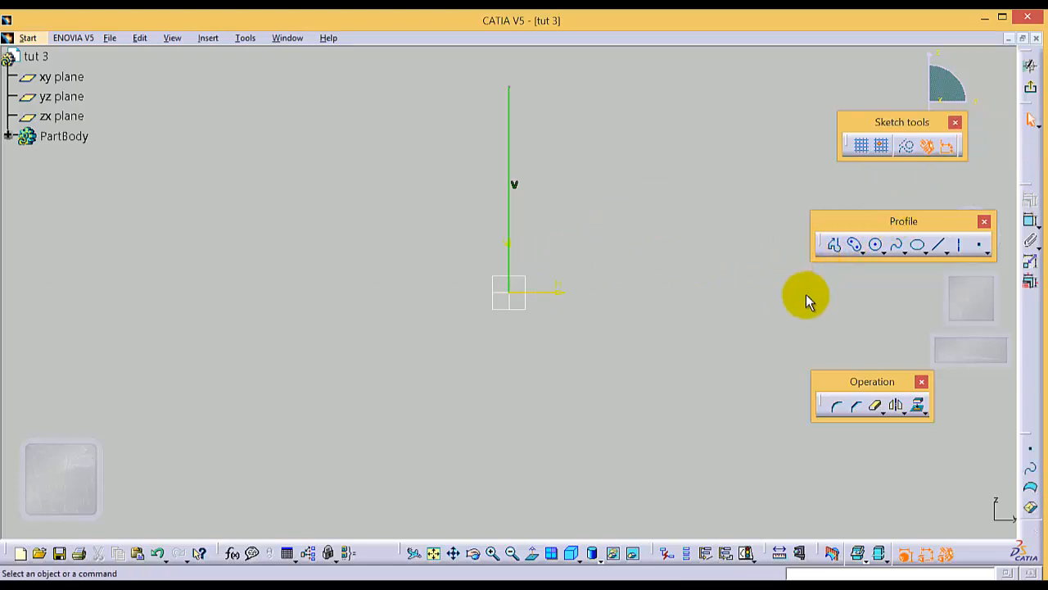
left_click(508, 213)
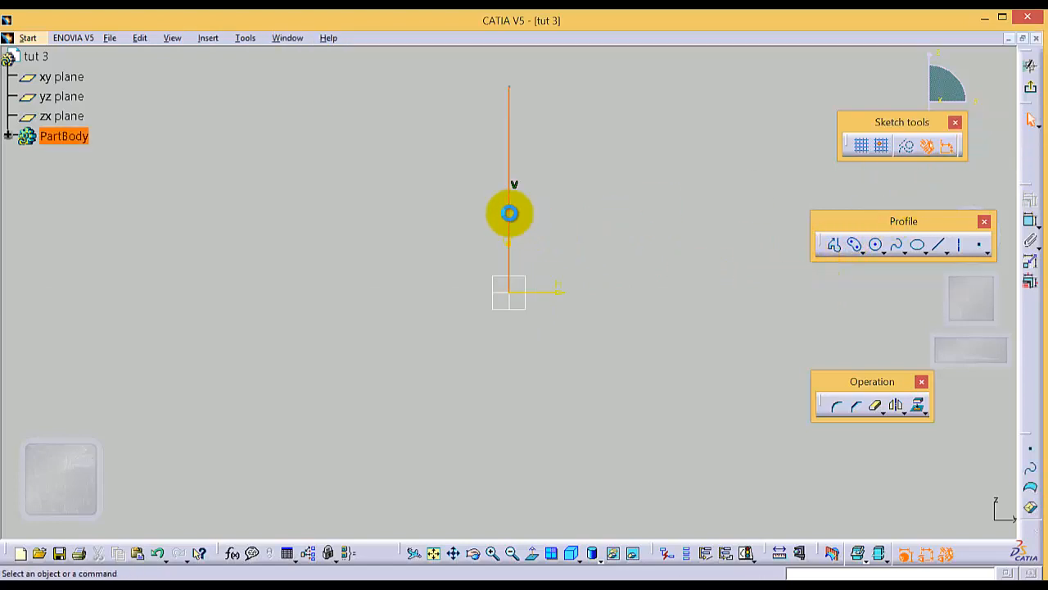
left_click(906, 147)
left_click(653, 226)
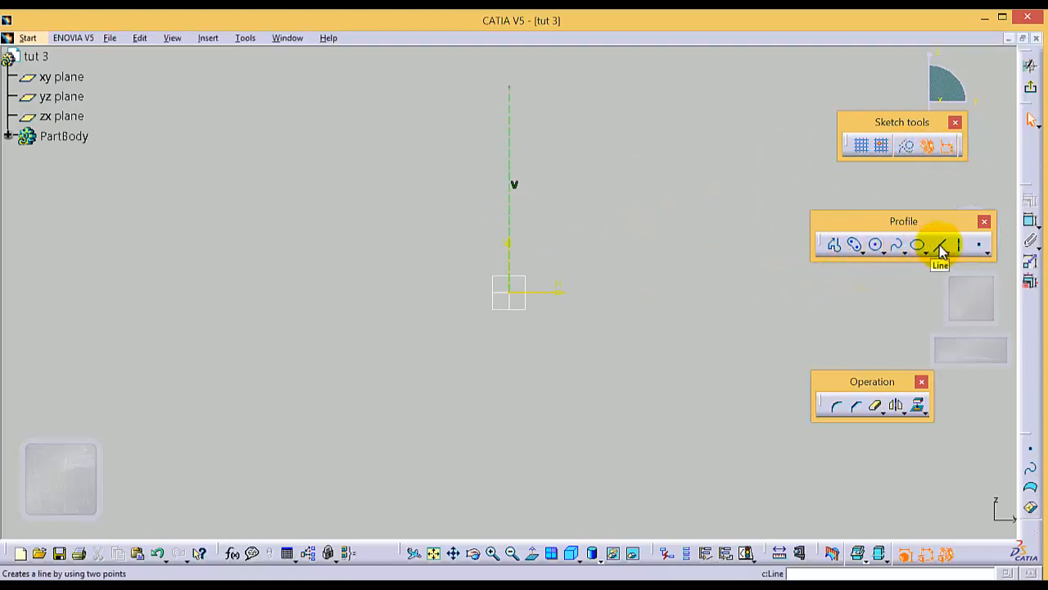
Step: Sketch an open stepped profile from the origin, with a horizontal base about 118 mm long, ending on the vertical construction line
left_click(834, 244)
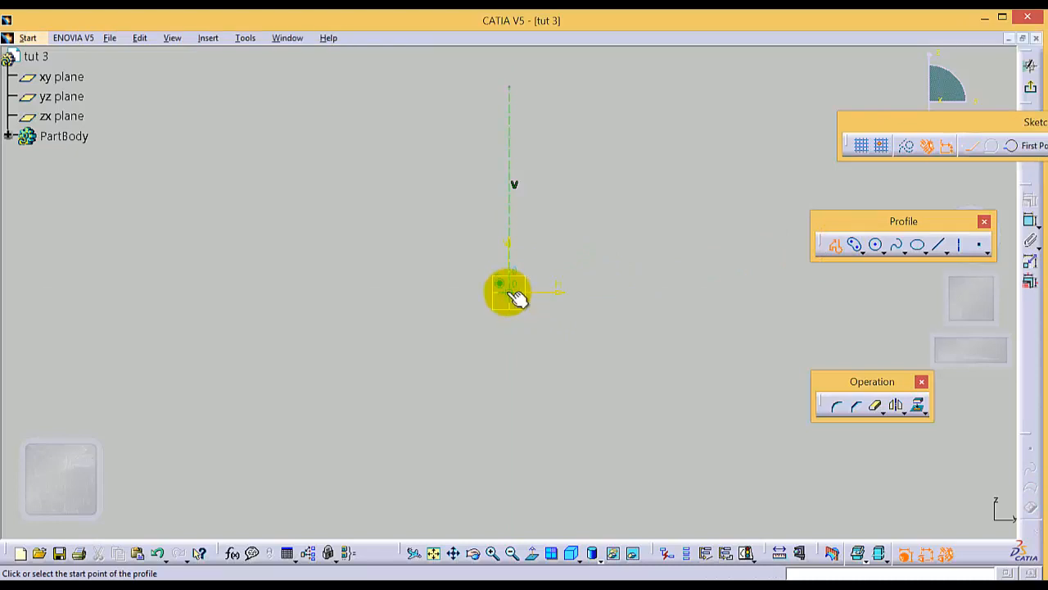
left_click(509, 291)
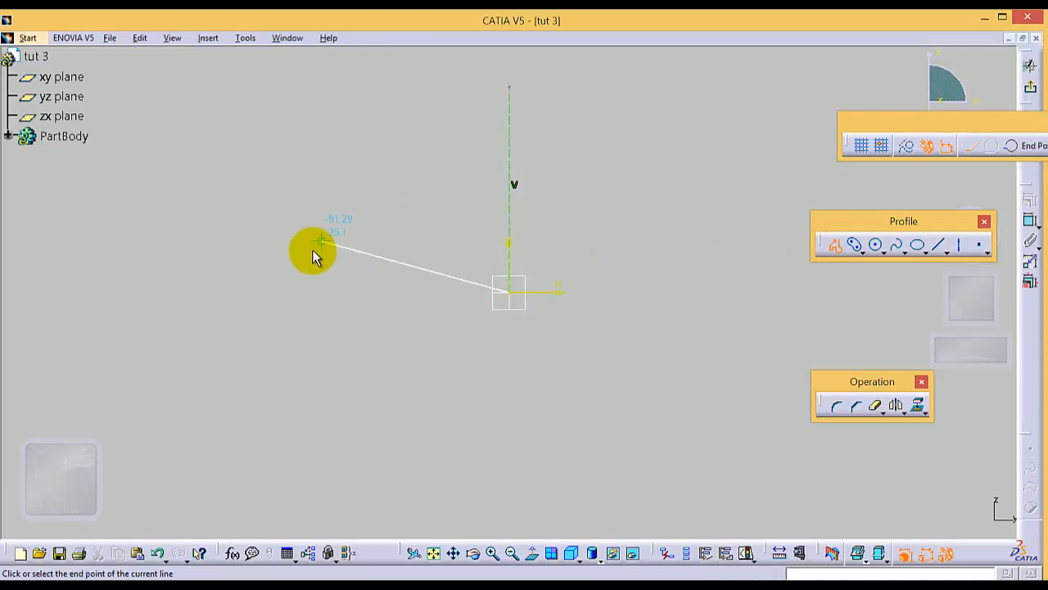
left_click(266, 292)
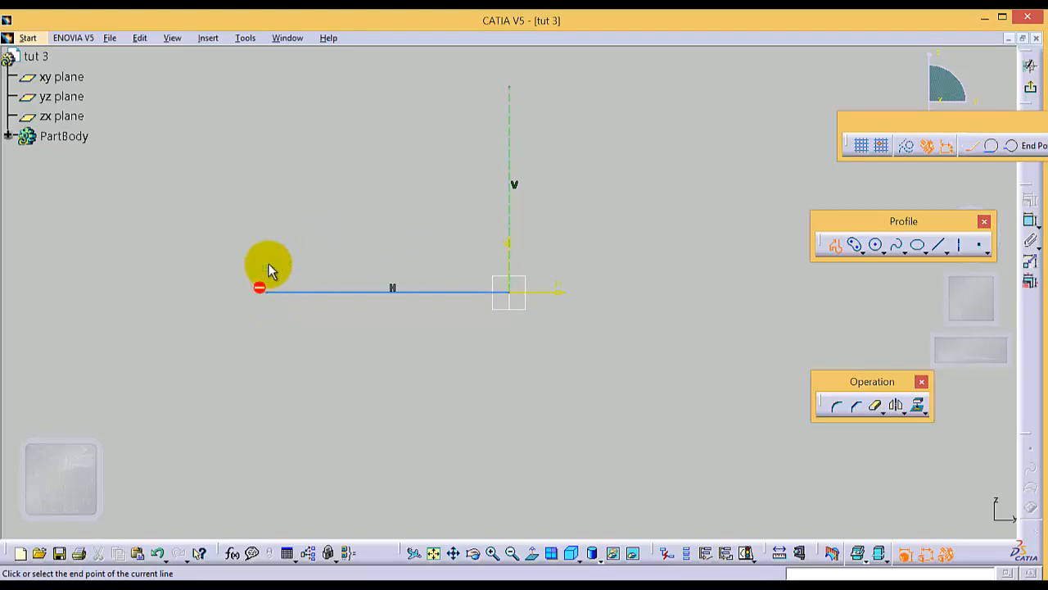
left_click(266, 128)
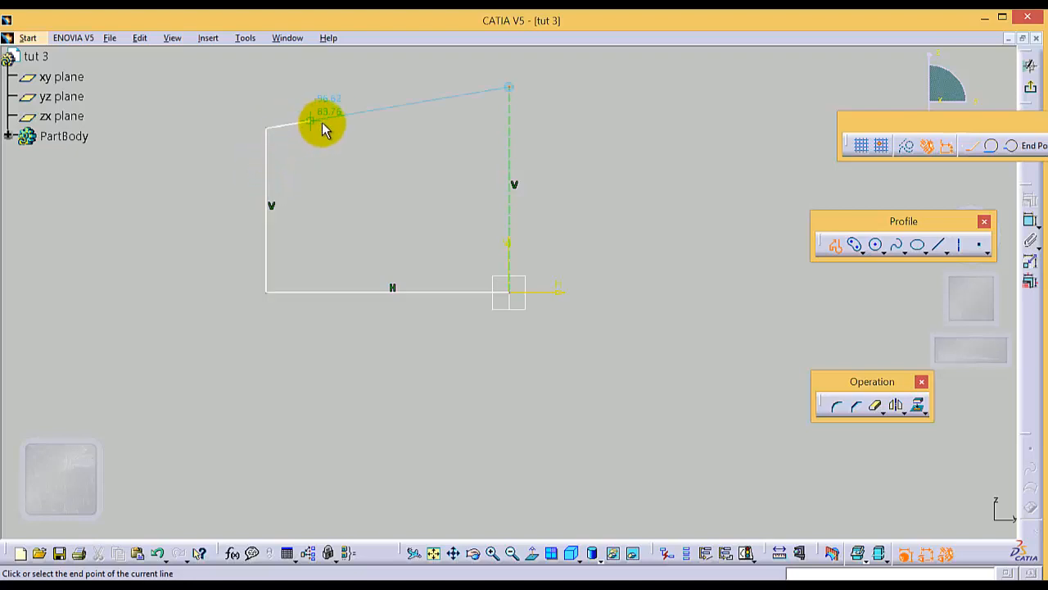
left_click(348, 129)
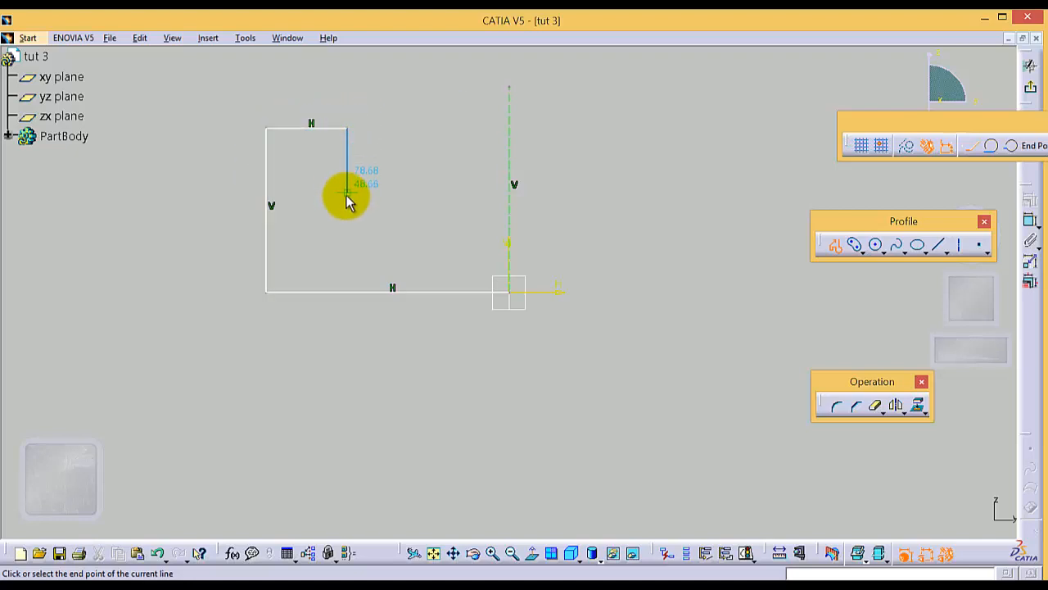
left_click(347, 195)
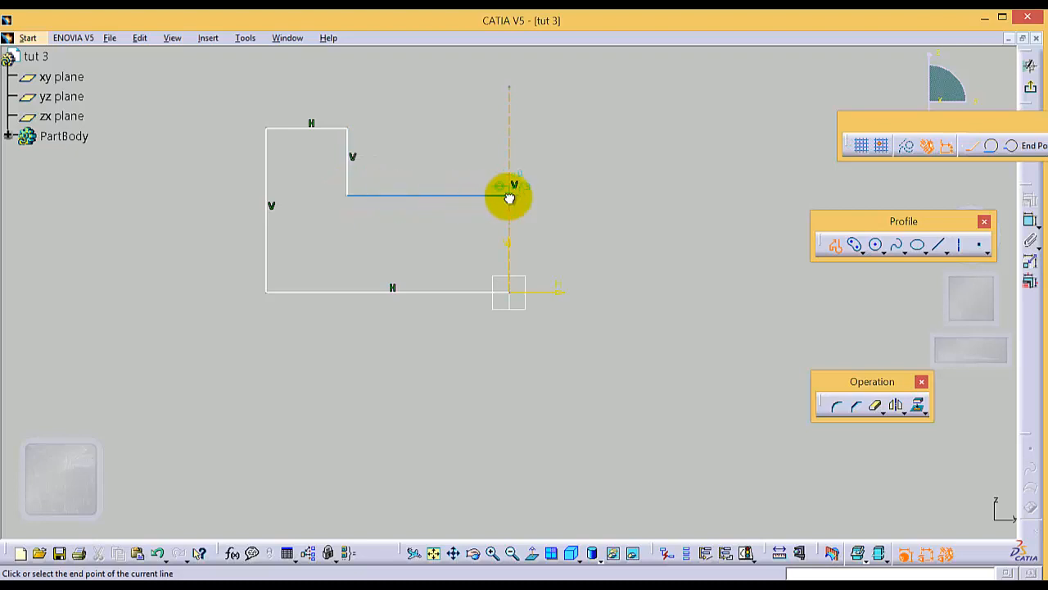
left_click(509, 194)
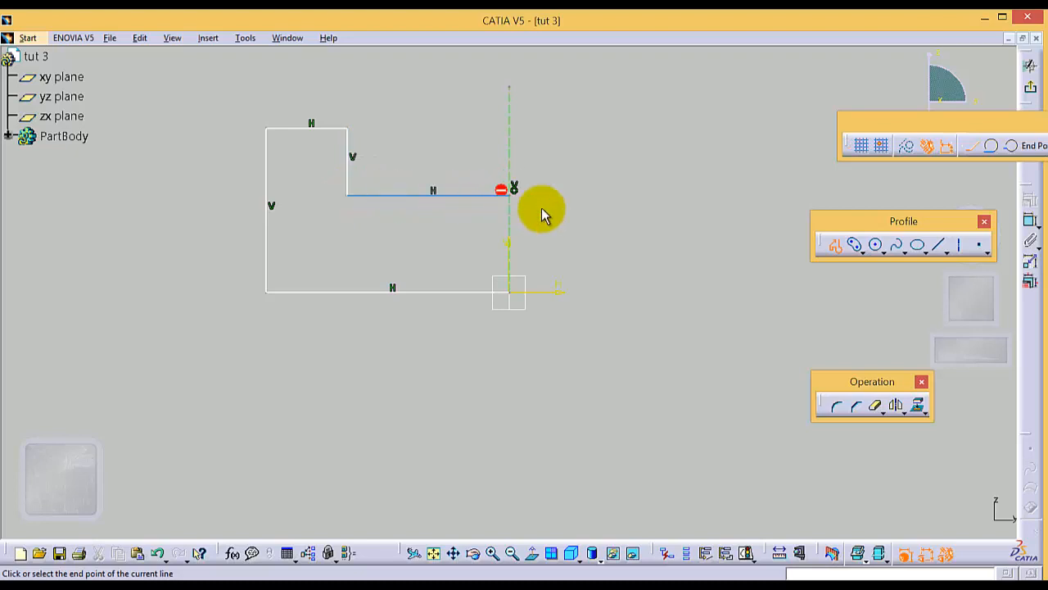
left_click(627, 231)
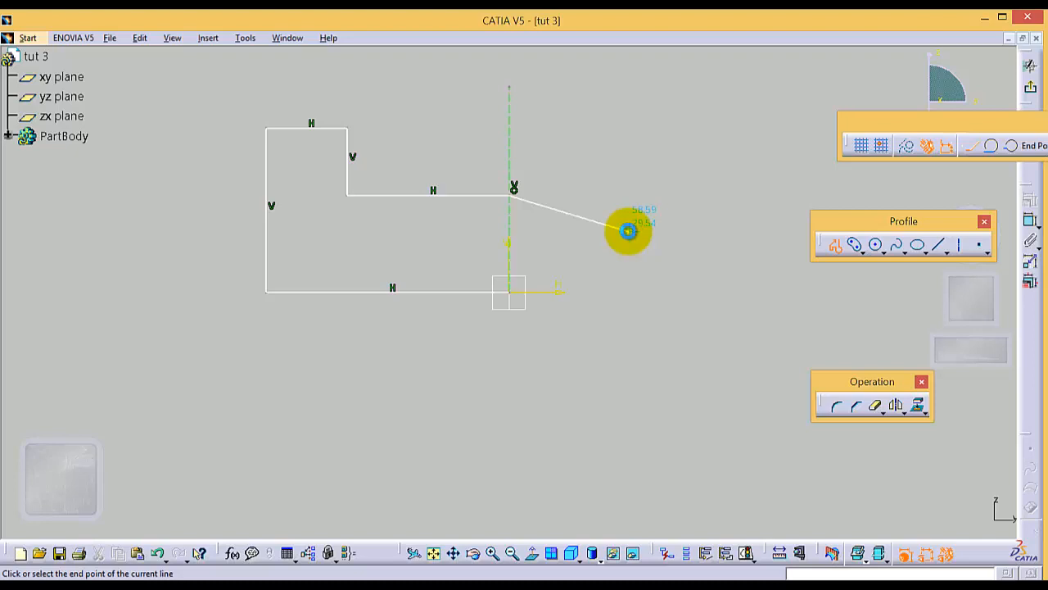
key("Escape")
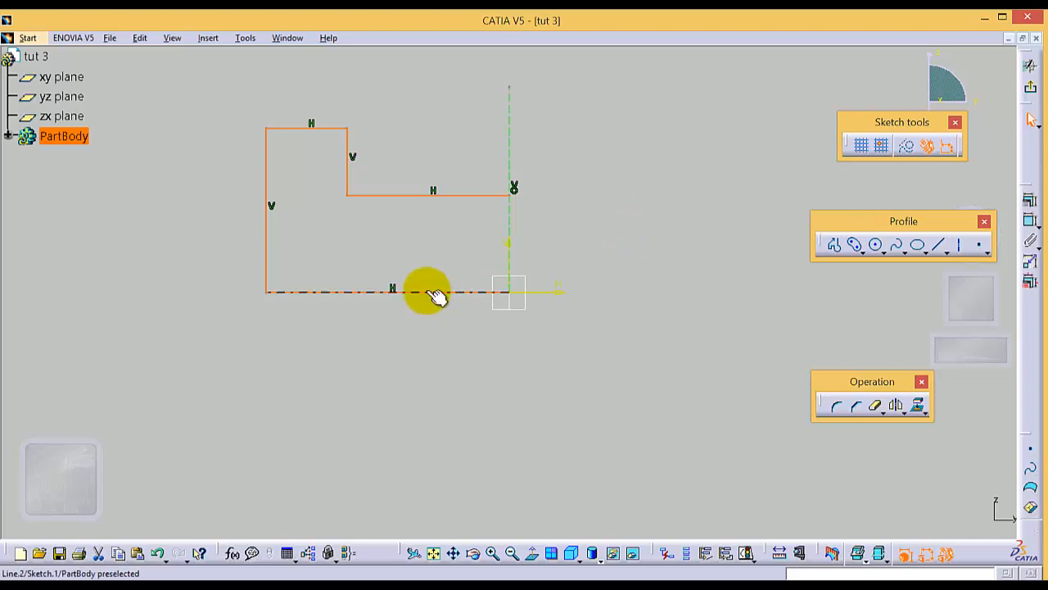
left_click(457, 377)
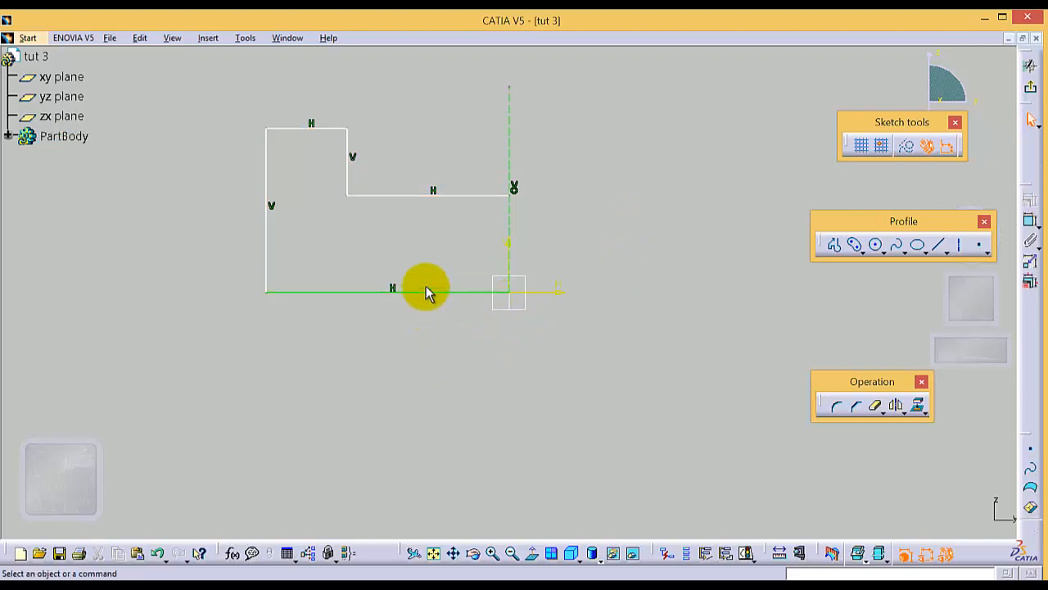
Step: Dimension the profile's horizontal base line and set its length to 100 mm
left_click(431, 291)
left_click(1031, 220)
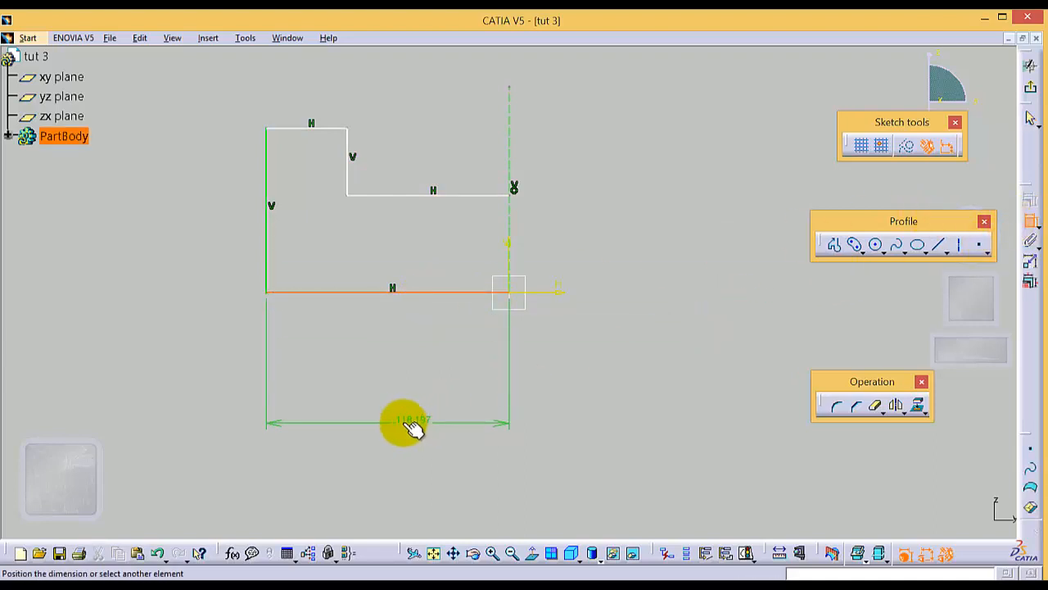
left_click(405, 419)
double_click(403, 420)
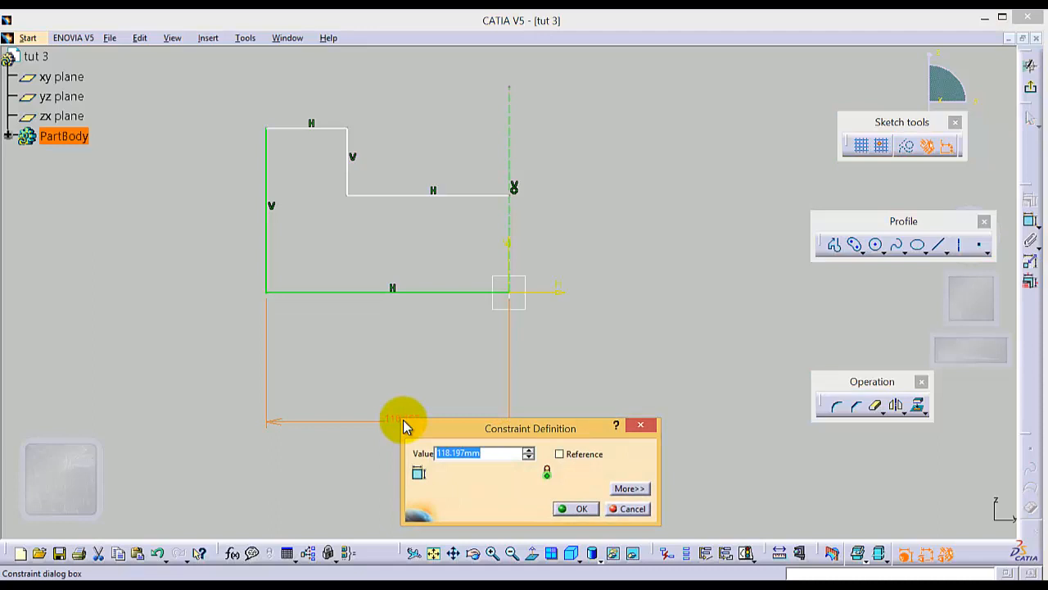
type("100")
key("Return")
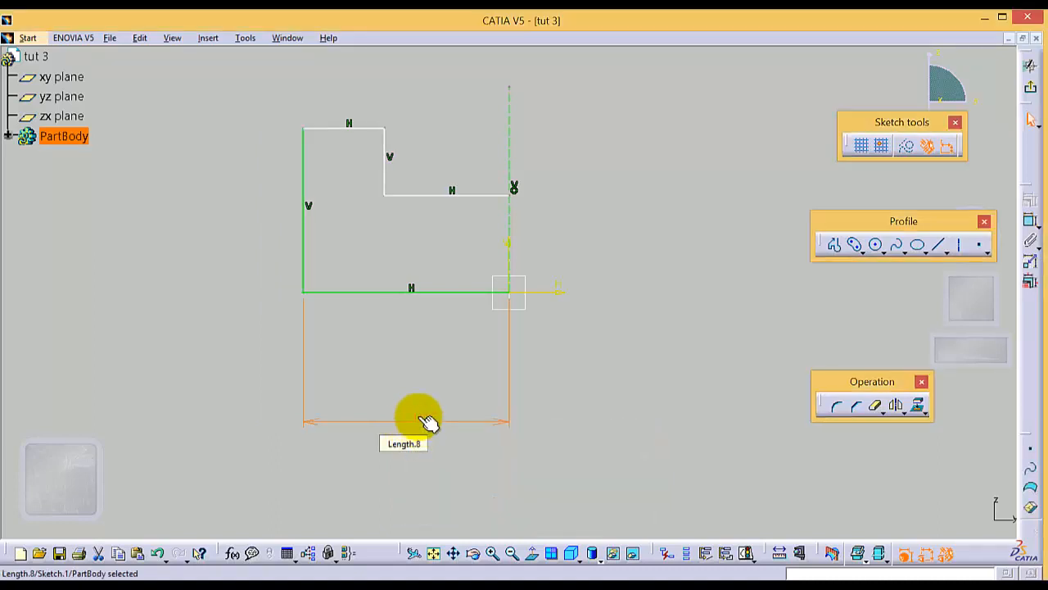
Step: Dimension the distance between the base line and the topmost horizontal line and set it to 90 mm
left_click(358, 293)
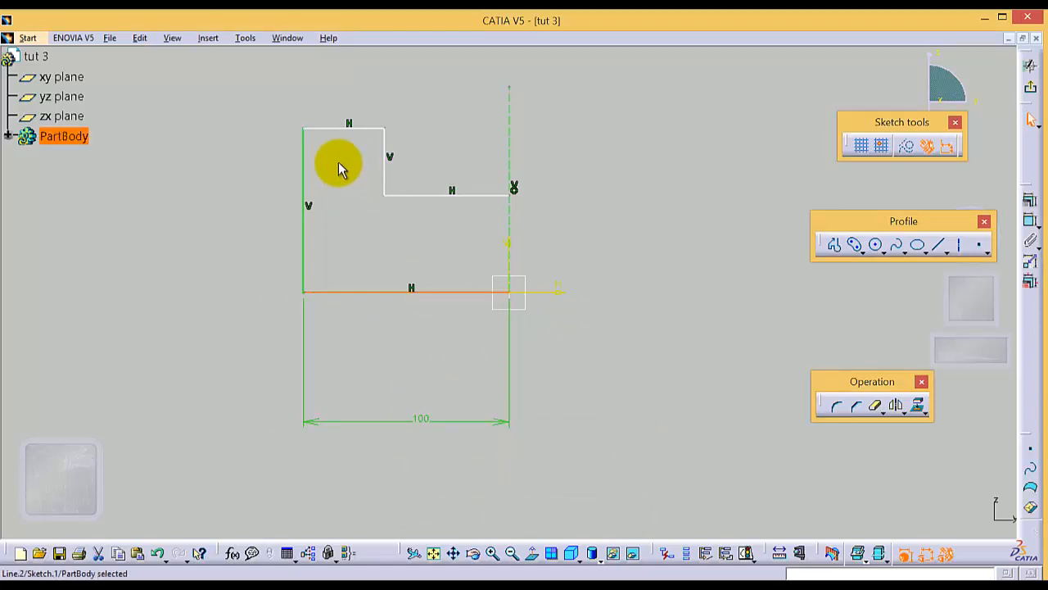
left_click(331, 128, "ctrl")
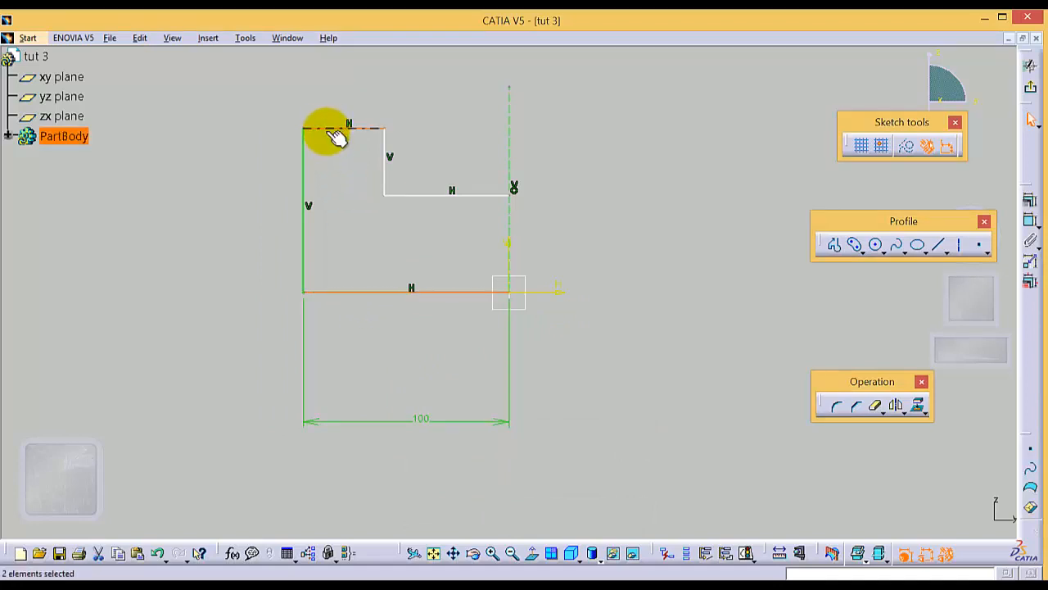
left_click(1030, 219)
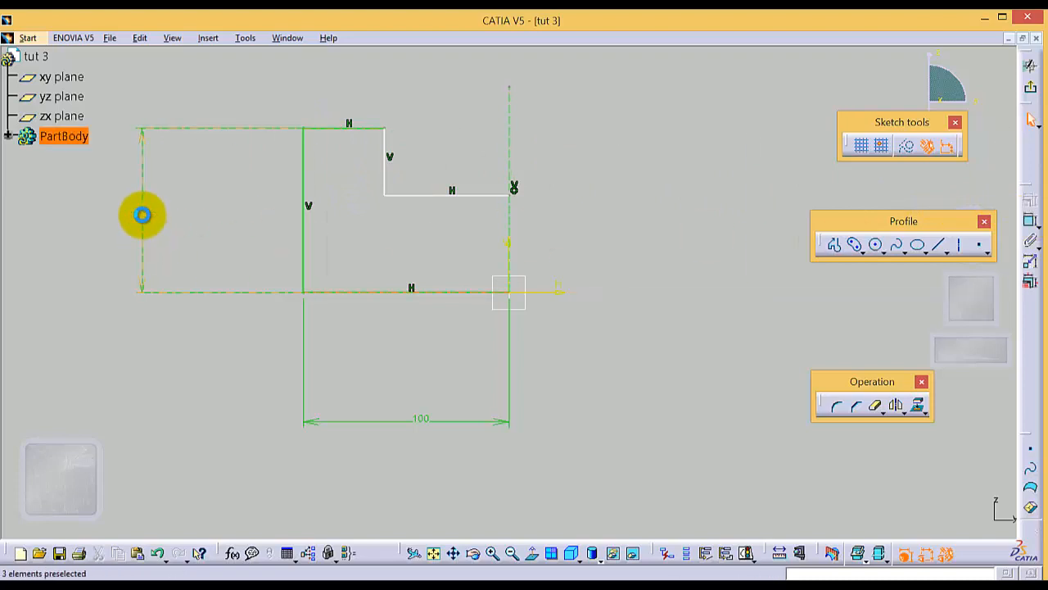
left_click(143, 215)
double_click(143, 216)
type("90")
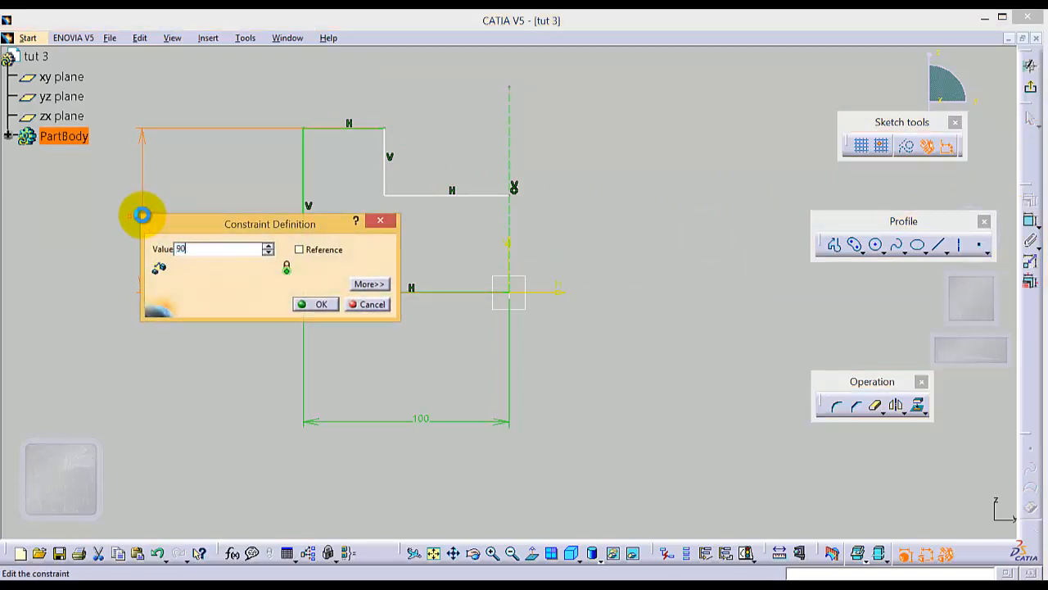
key("Return")
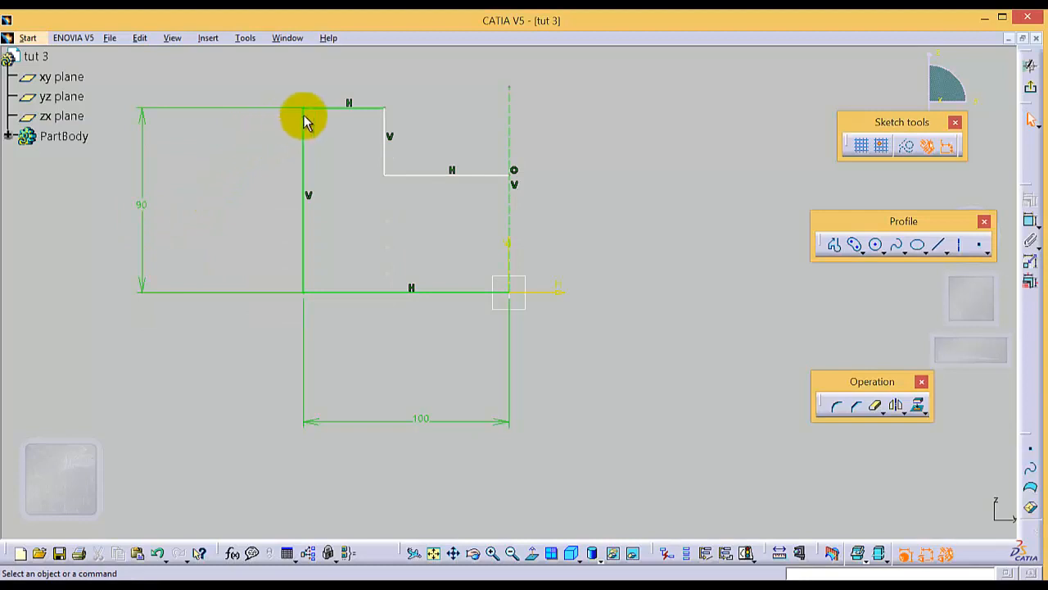
Step: Dimension the topmost horizontal line and set its length to 40 mm
left_click(326, 113)
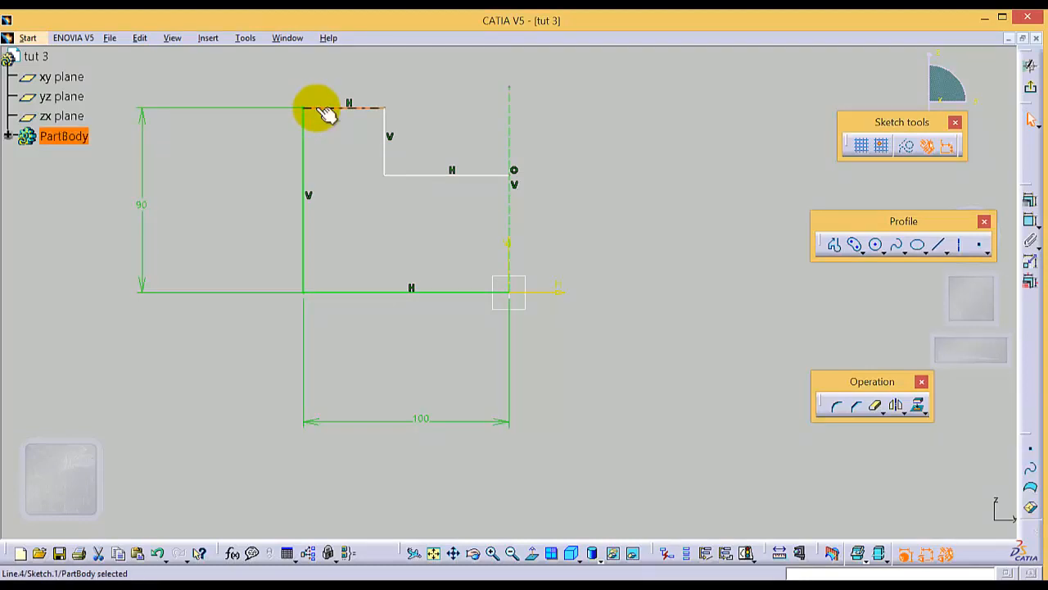
left_click(1030, 218)
left_click(346, 87)
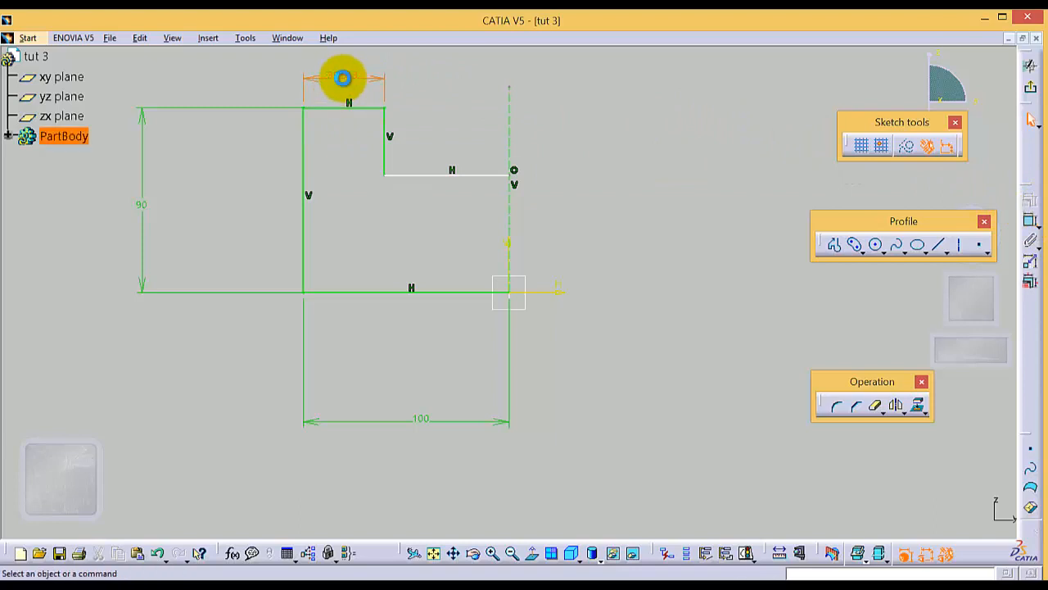
double_click(344, 82)
type("40")
key("Return")
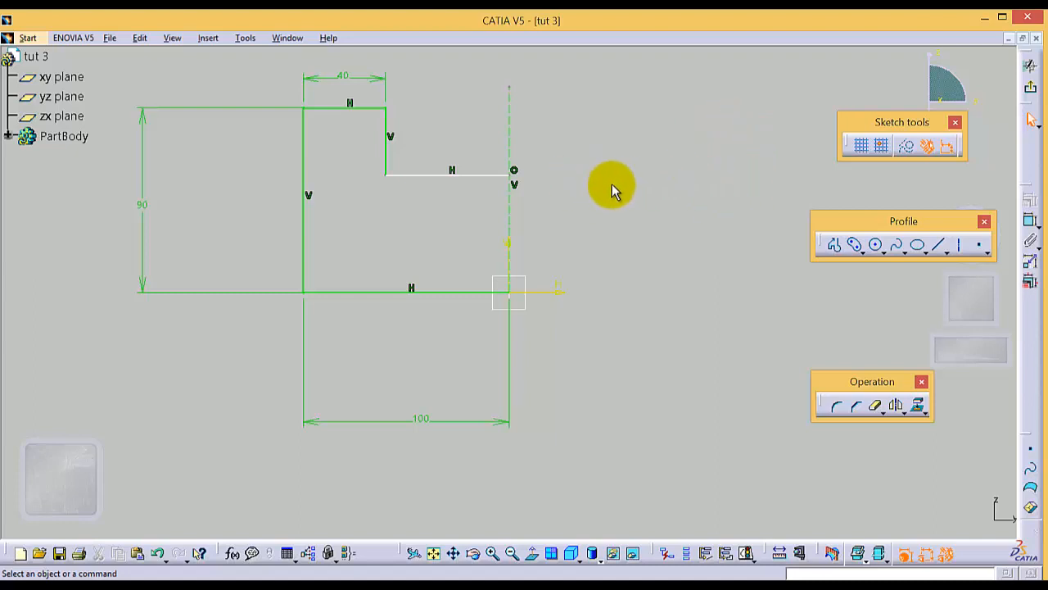
Step: Constrain the lower step's horizontal line to a distance of 55 mm from the base line
left_click(469, 173)
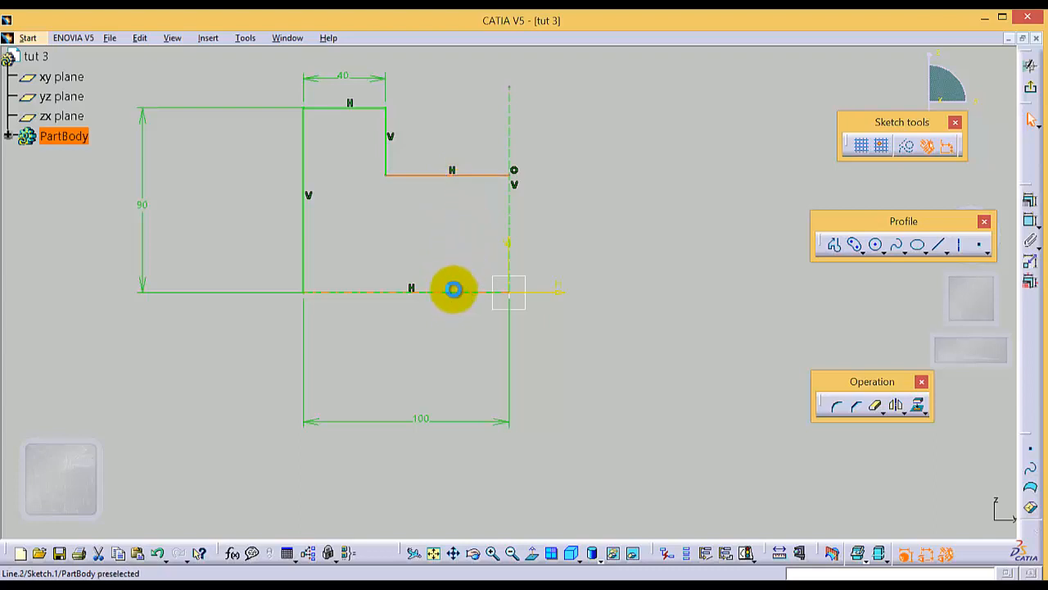
left_click(451, 291, "ctrl")
left_click(1031, 220)
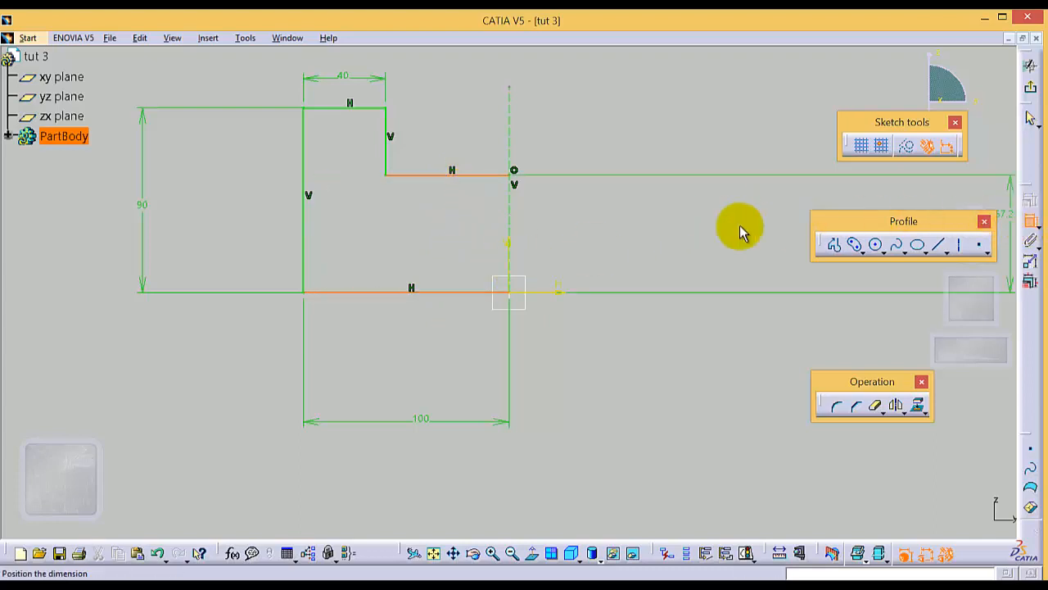
left_click(754, 229)
double_click(754, 228)
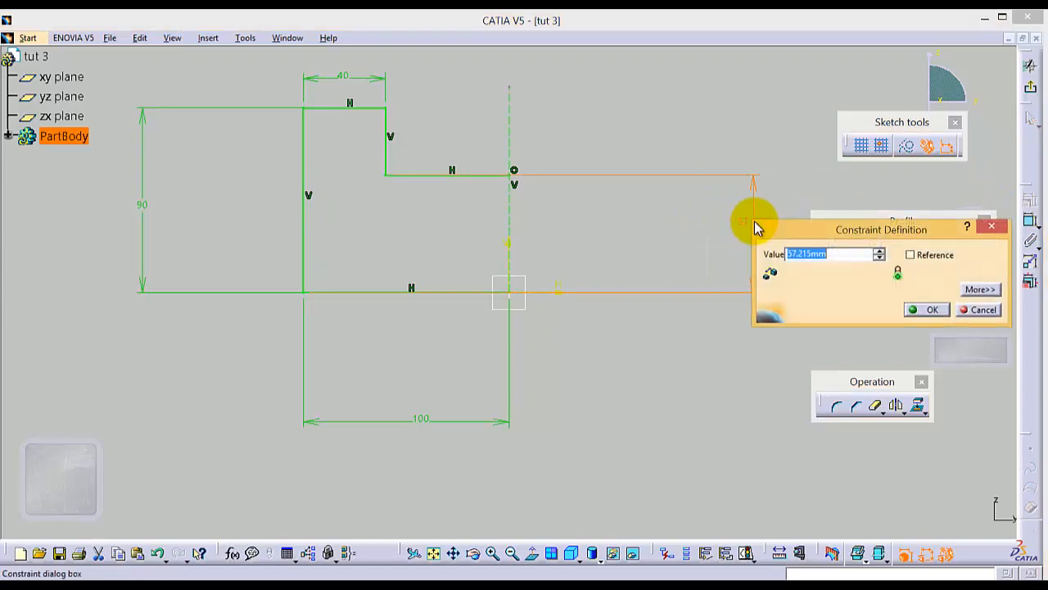
type("55")
key("Return")
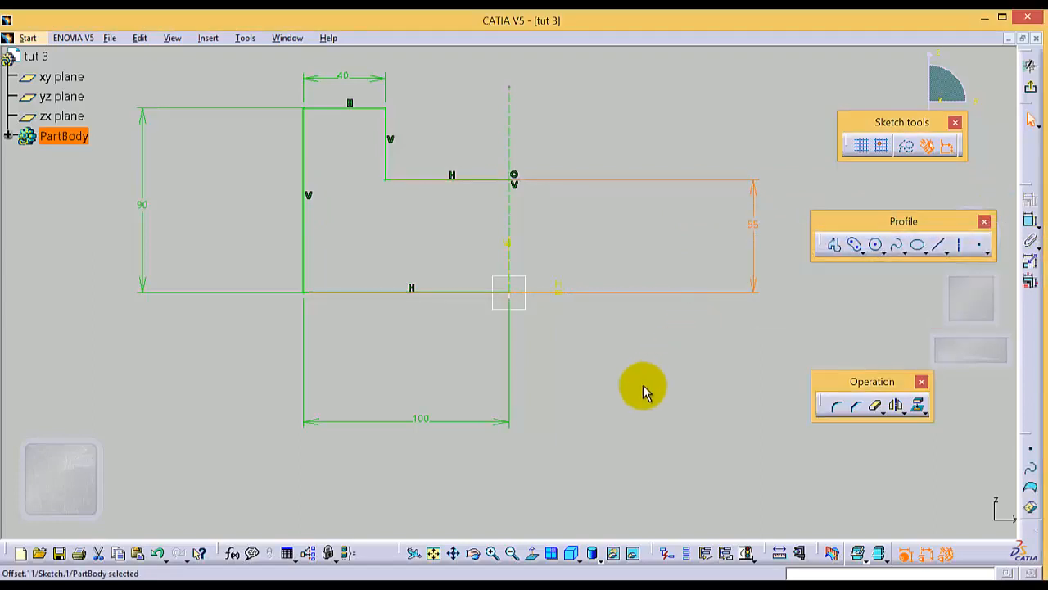
left_click(757, 230)
left_click(674, 339)
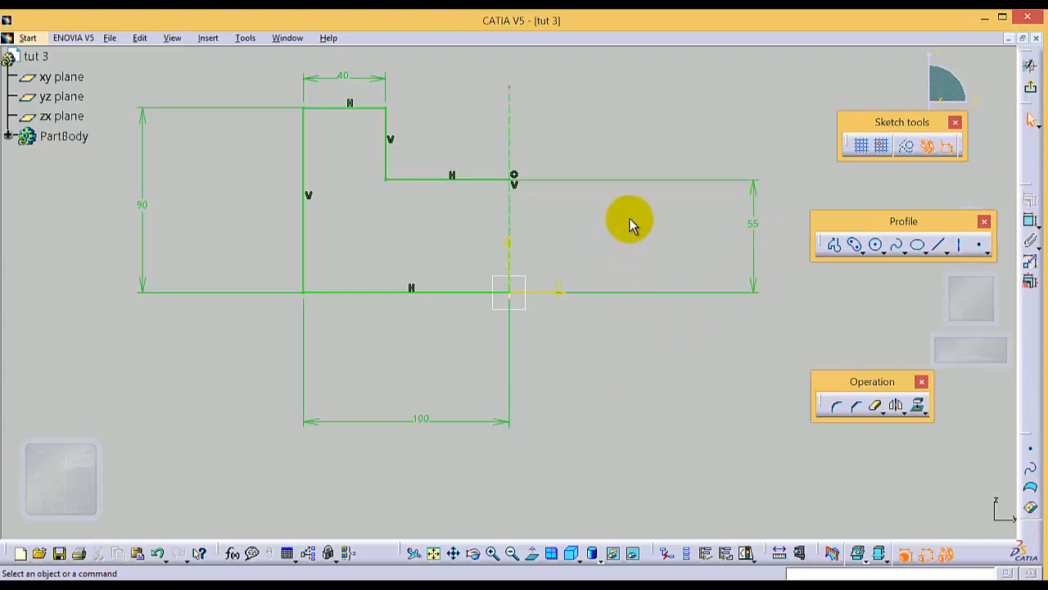
Step: Round the corner between the topmost line and the short vertical line with radius 10 mm, converting the line's length constraint into a distance
left_click(837, 407)
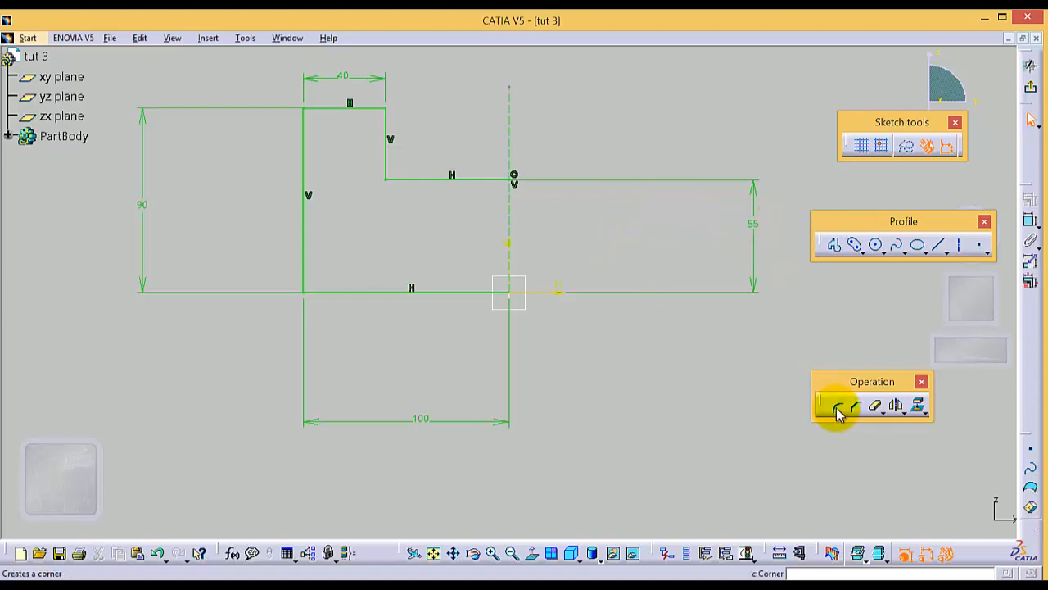
left_click(837, 407)
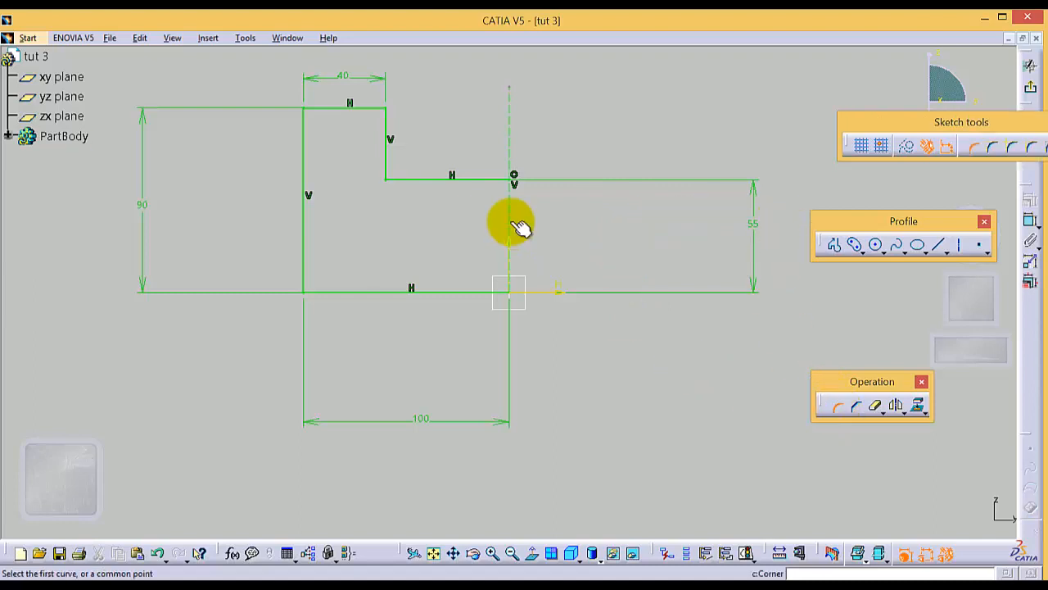
left_click(354, 107)
left_click(385, 119)
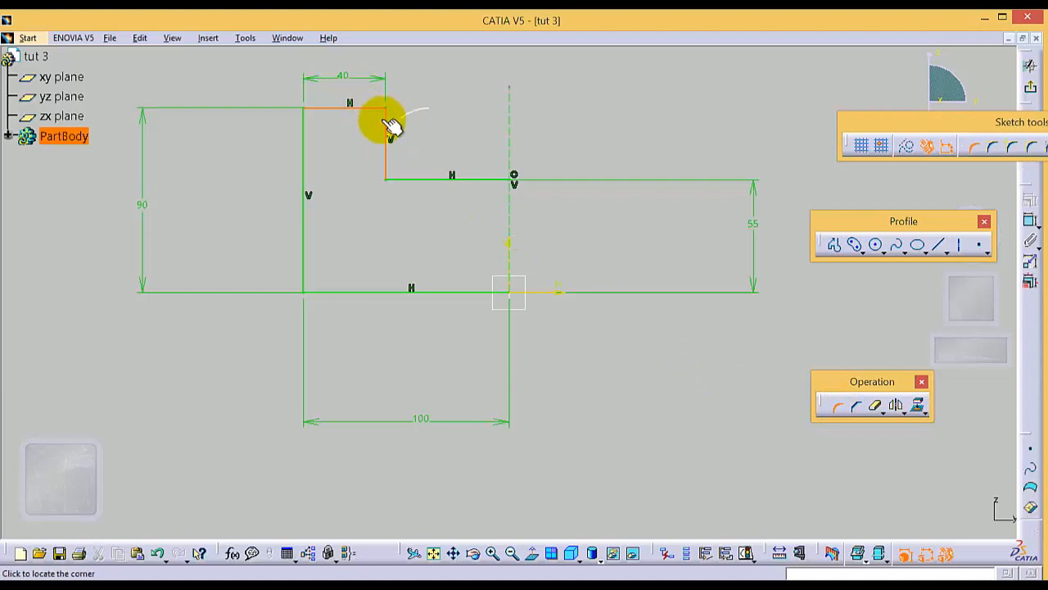
left_click(369, 118)
left_click(581, 336)
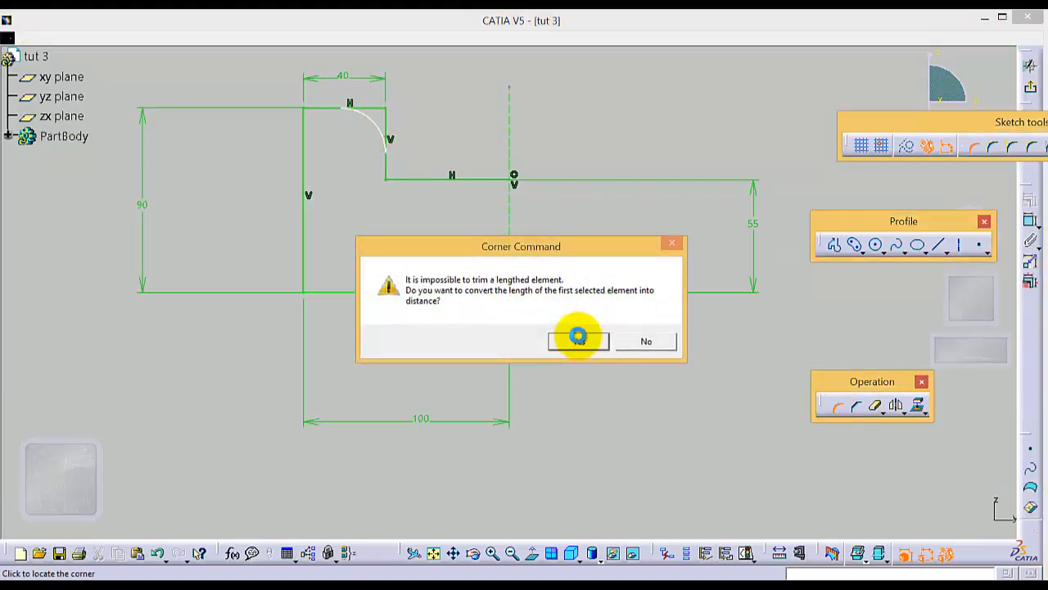
double_click(365, 128)
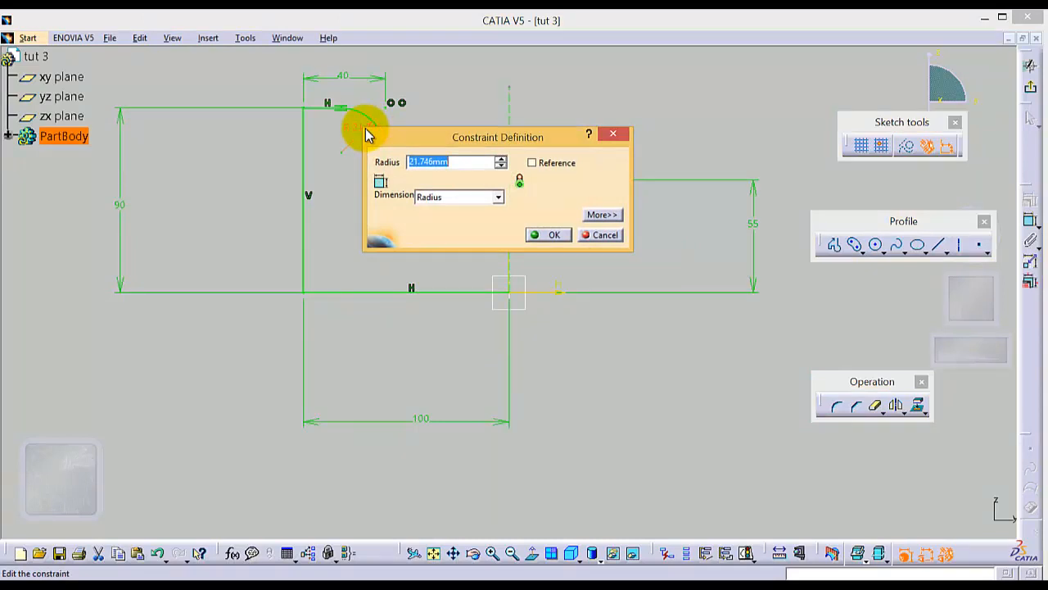
type("10")
key("Return")
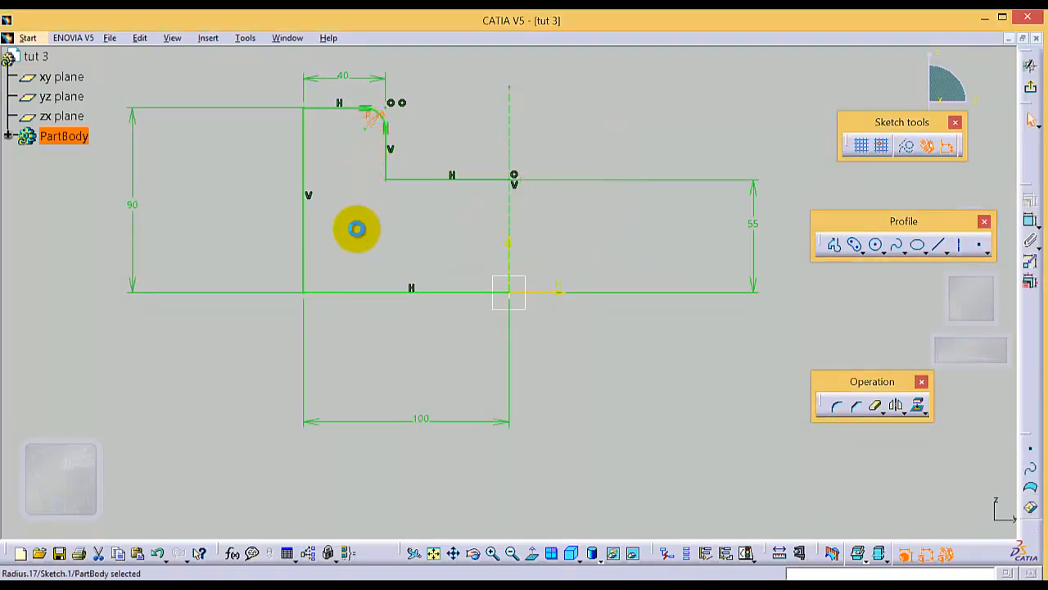
left_click(355, 227)
Step: Round the corner between the topmost line and the long outer vertical line with a 10 mm radius
left_click(837, 412)
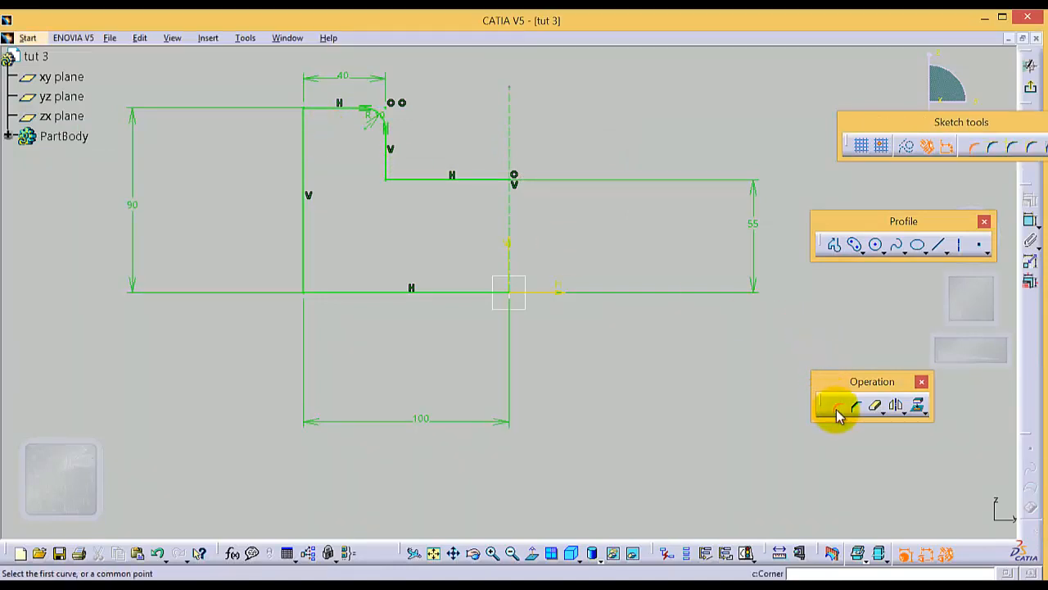
left_click(326, 111)
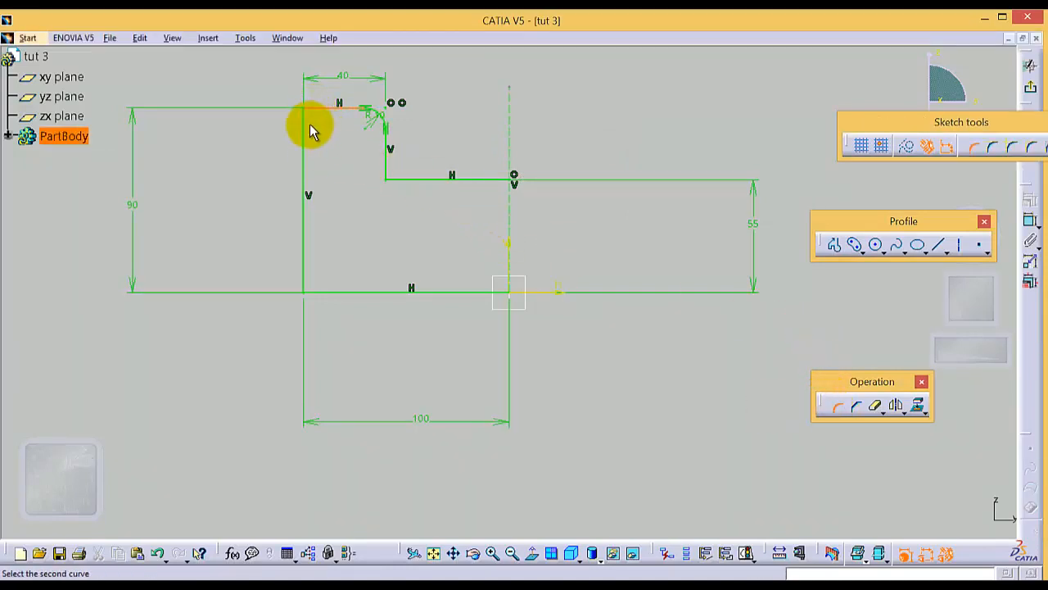
left_click(305, 129)
left_click(313, 119)
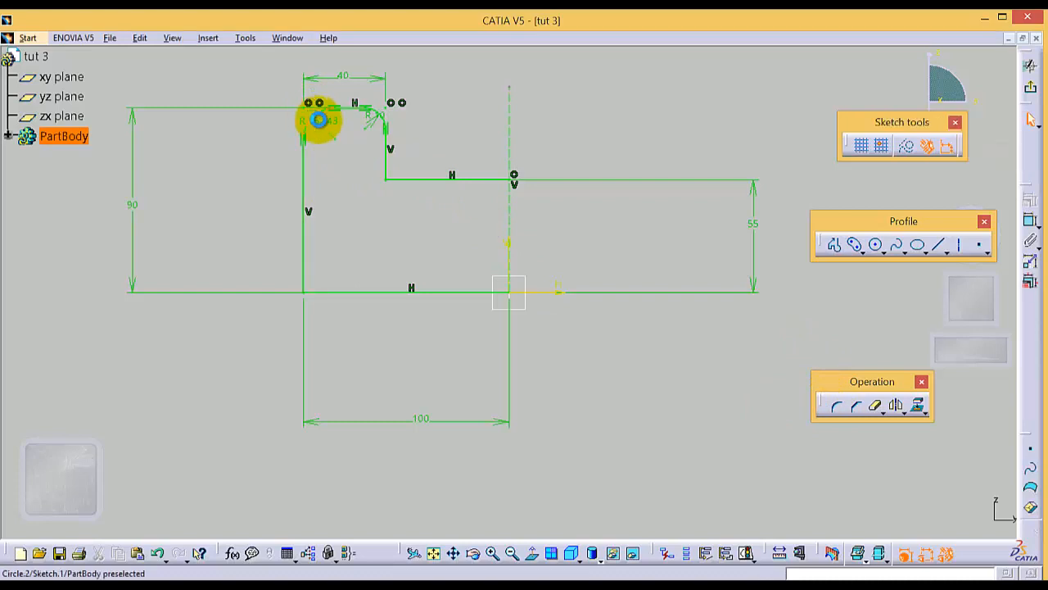
double_click(322, 120)
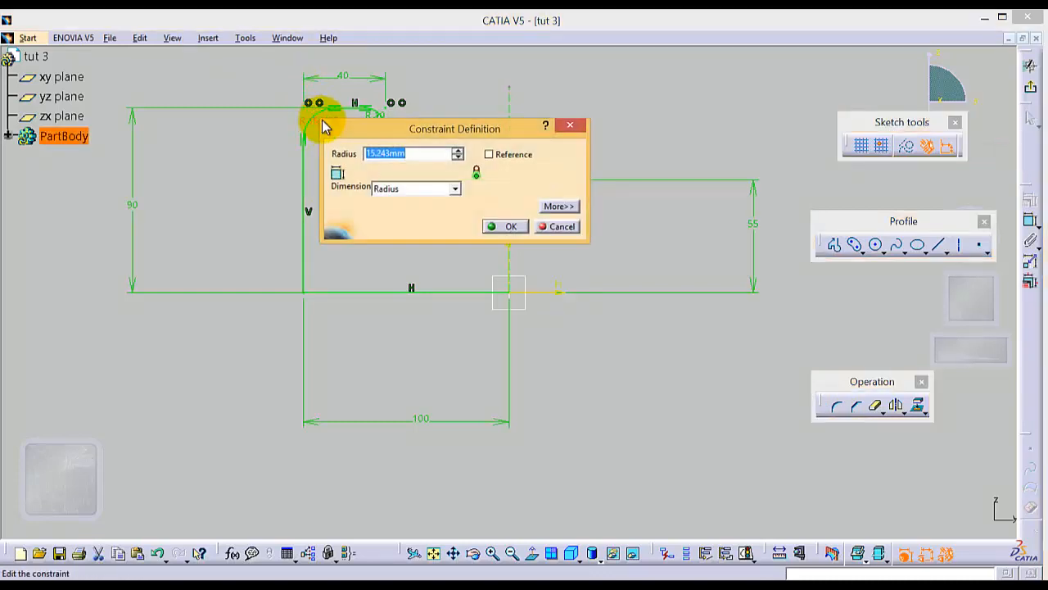
type("10")
key("Return")
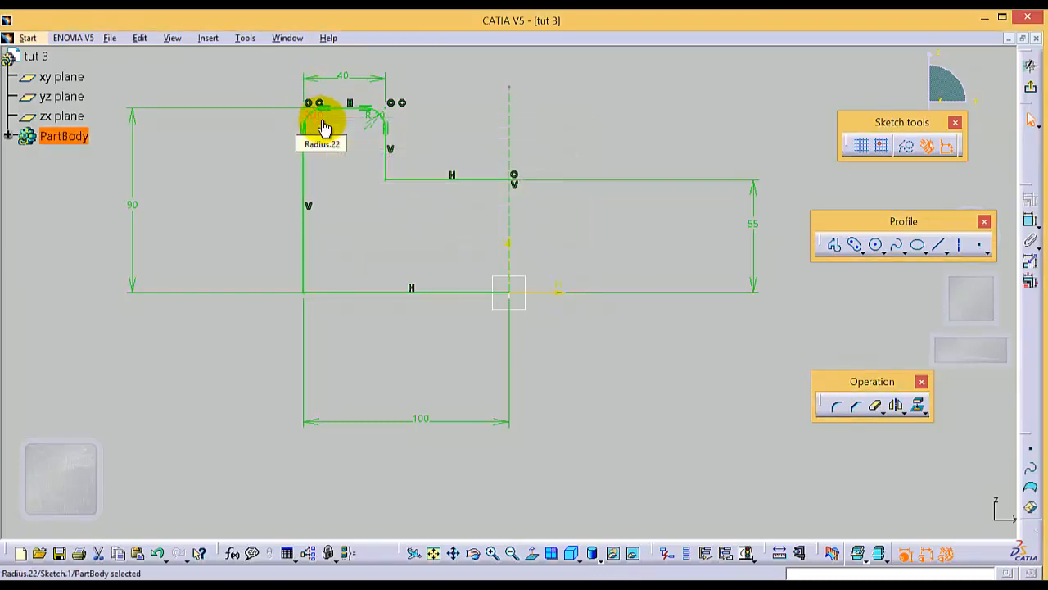
left_click(390, 267)
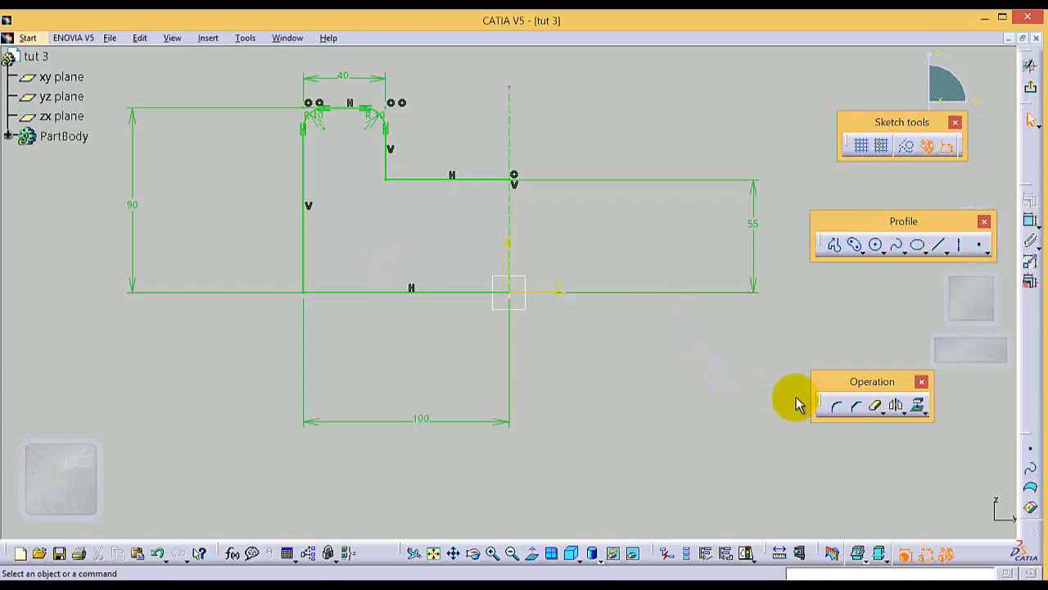
Step: Round the corner between the outer vertical line and the base line with radius 10 mm, converting the base line's length constraint into a distance
left_click(827, 409)
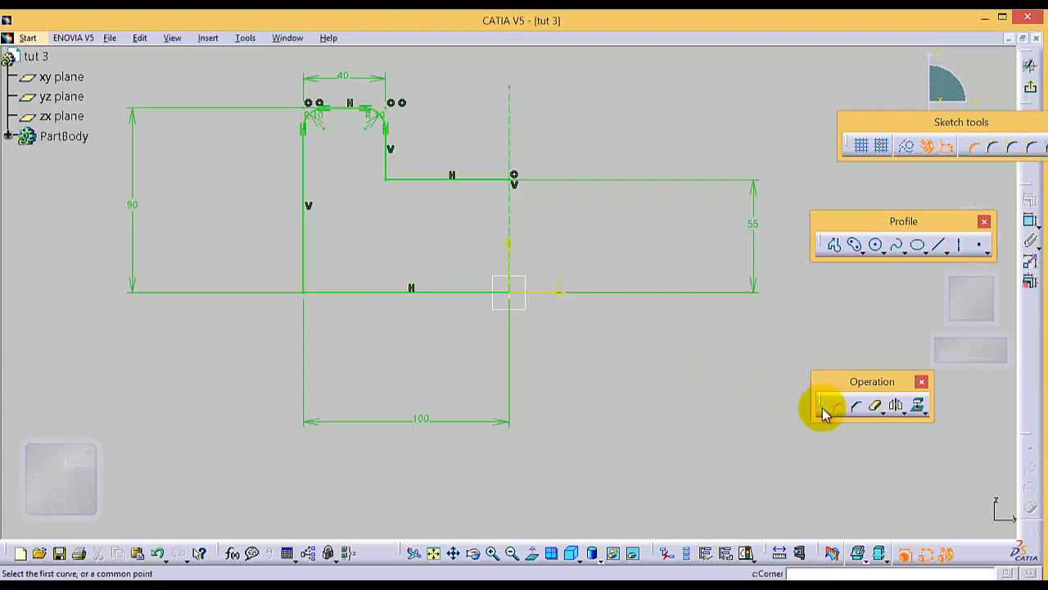
left_click(304, 261)
left_click(336, 292)
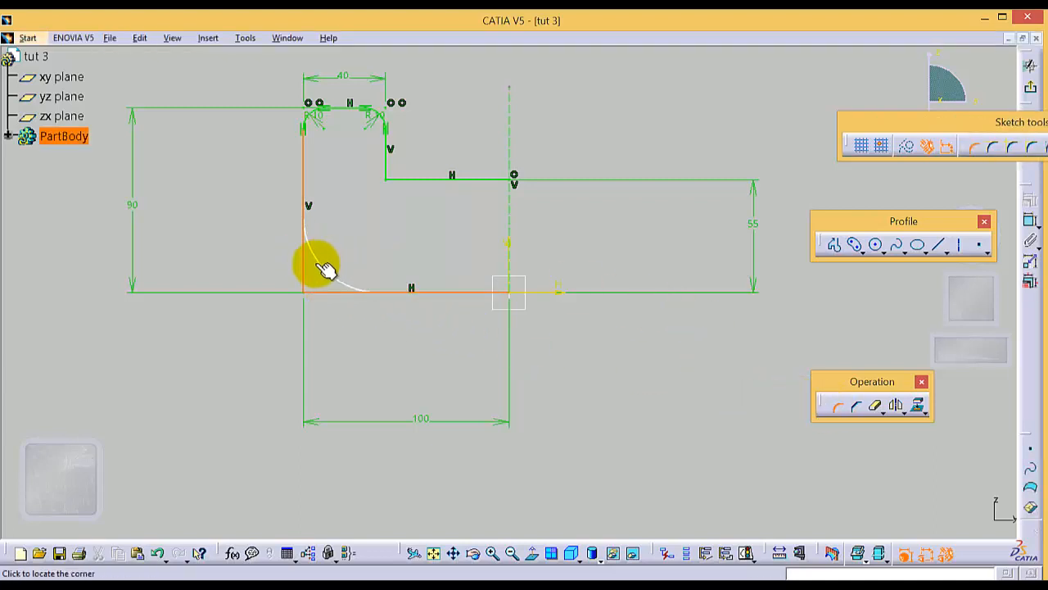
left_click(317, 281)
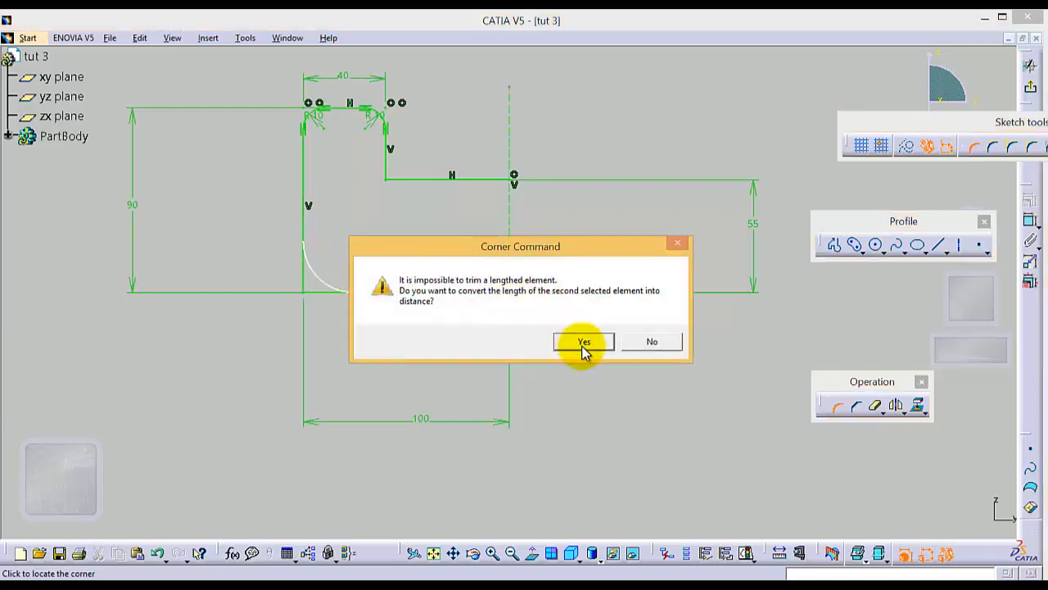
left_click(584, 343)
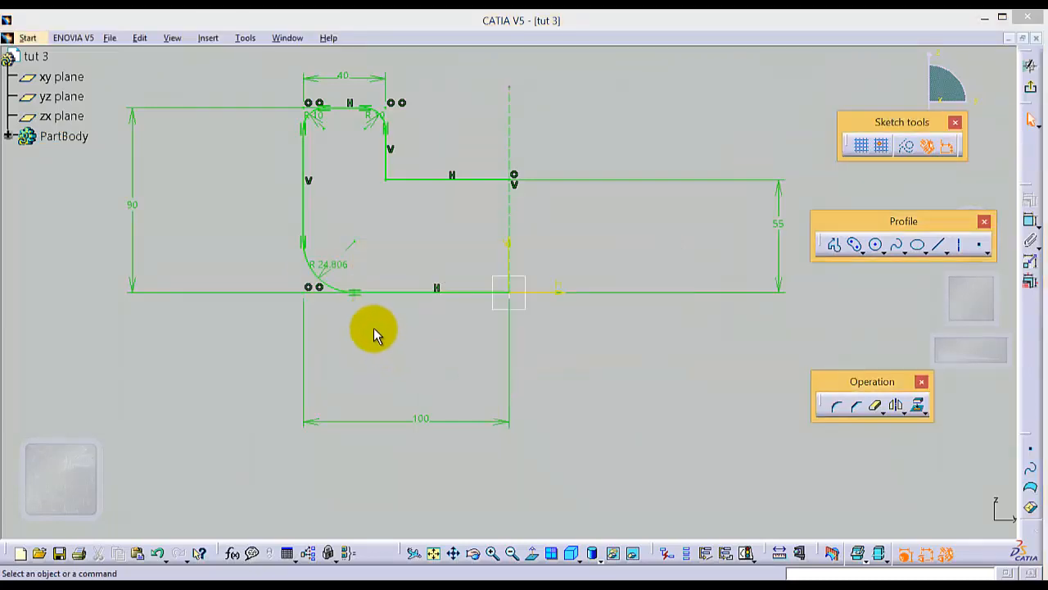
double_click(335, 261)
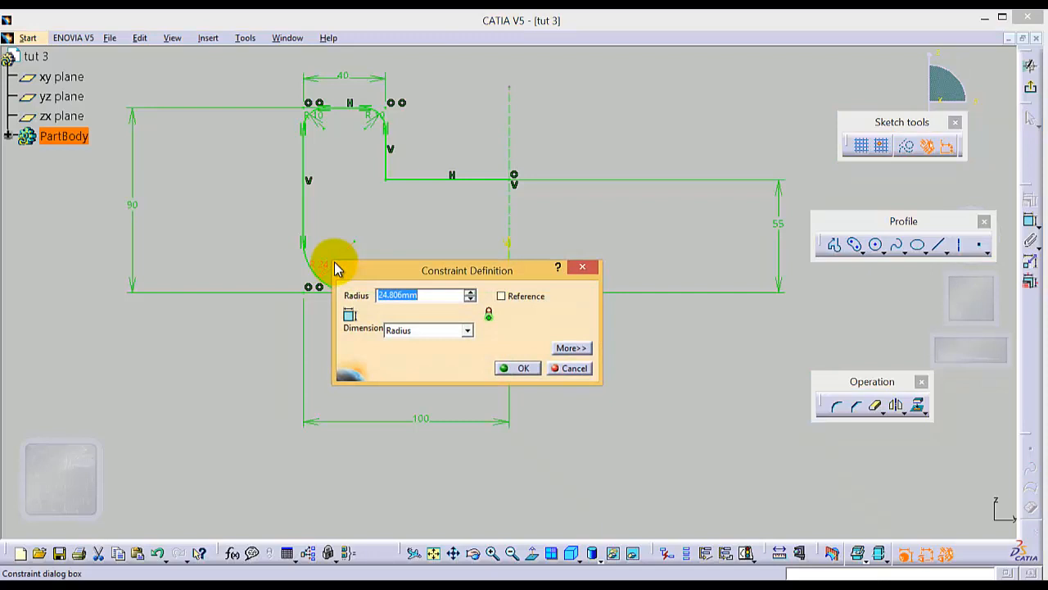
type("10")
key("Return")
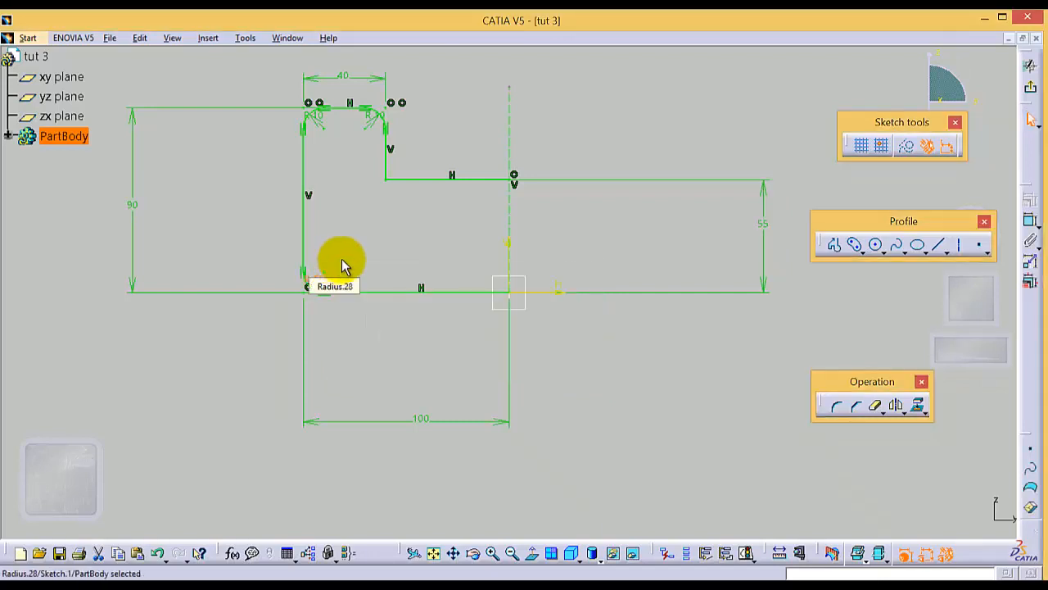
left_click(392, 351)
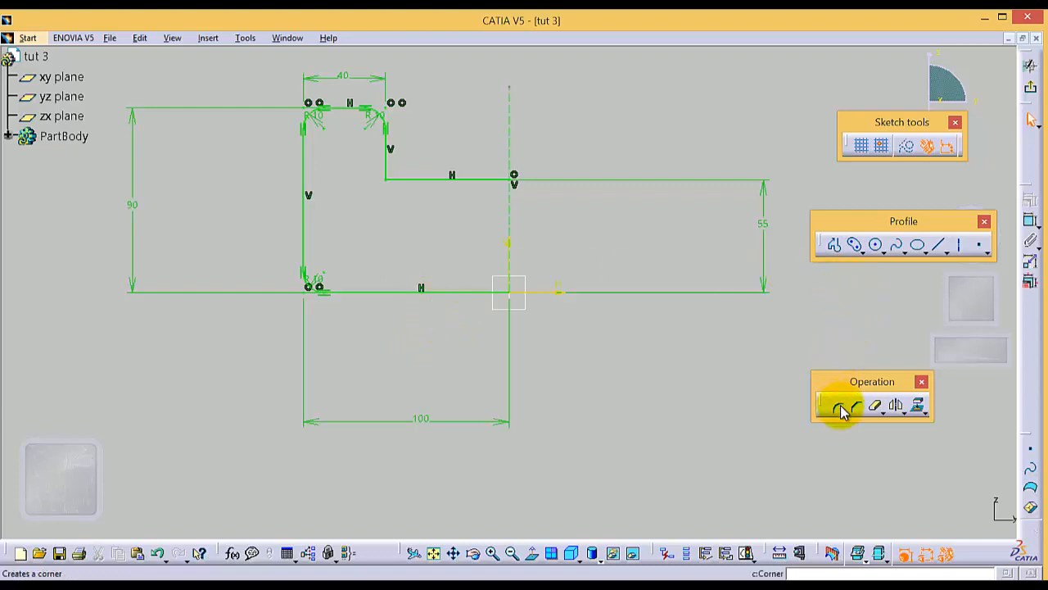
Step: Round the inner corner between the short vertical line and the lower step's horizontal line with a 10 mm radius
left_click(841, 409)
left_click(384, 161)
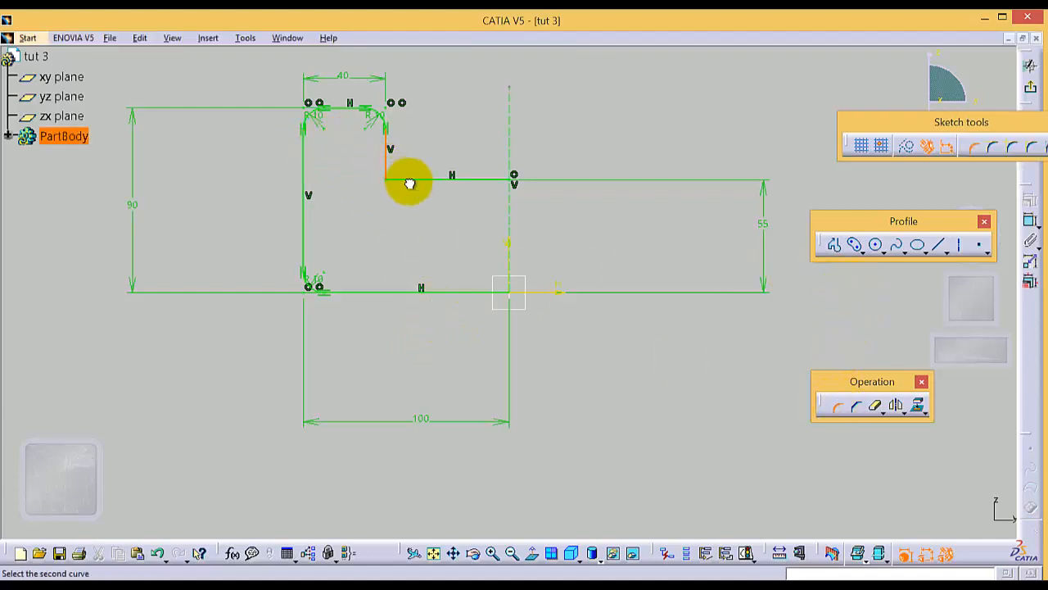
left_click(410, 179)
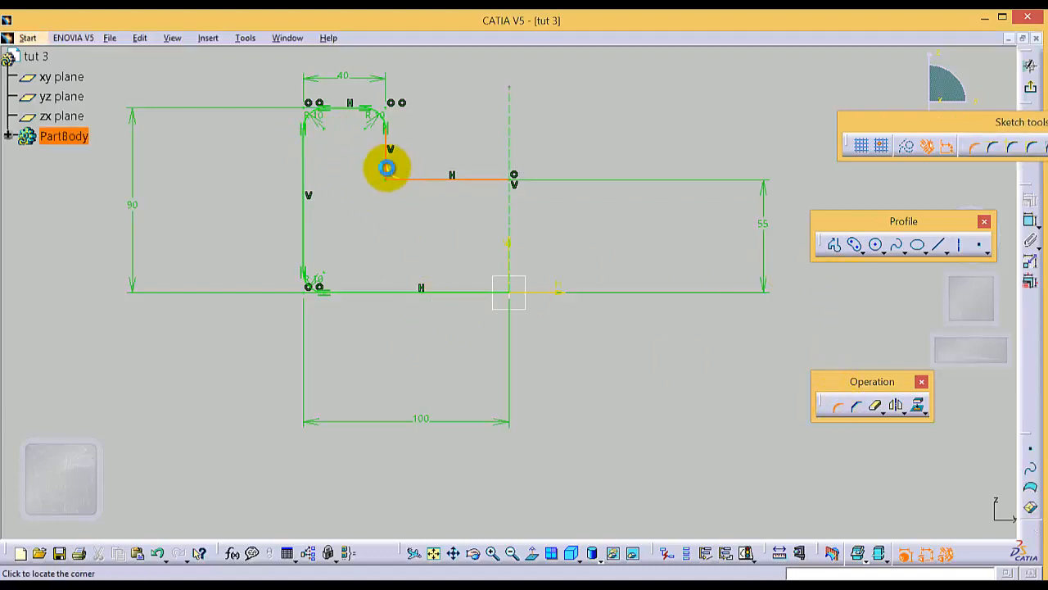
left_click(390, 169)
double_click(400, 168)
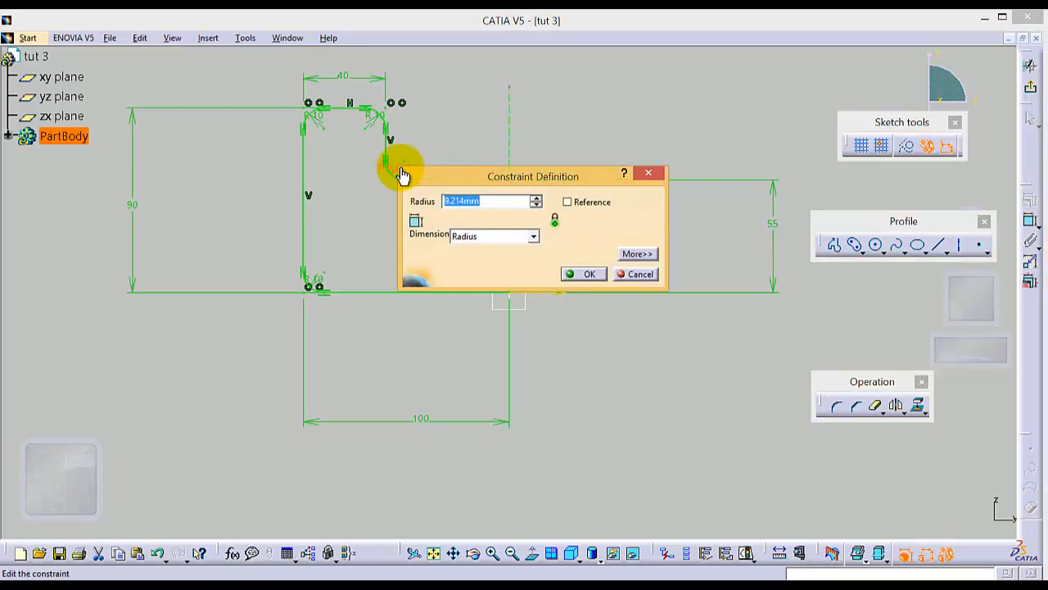
key("Return")
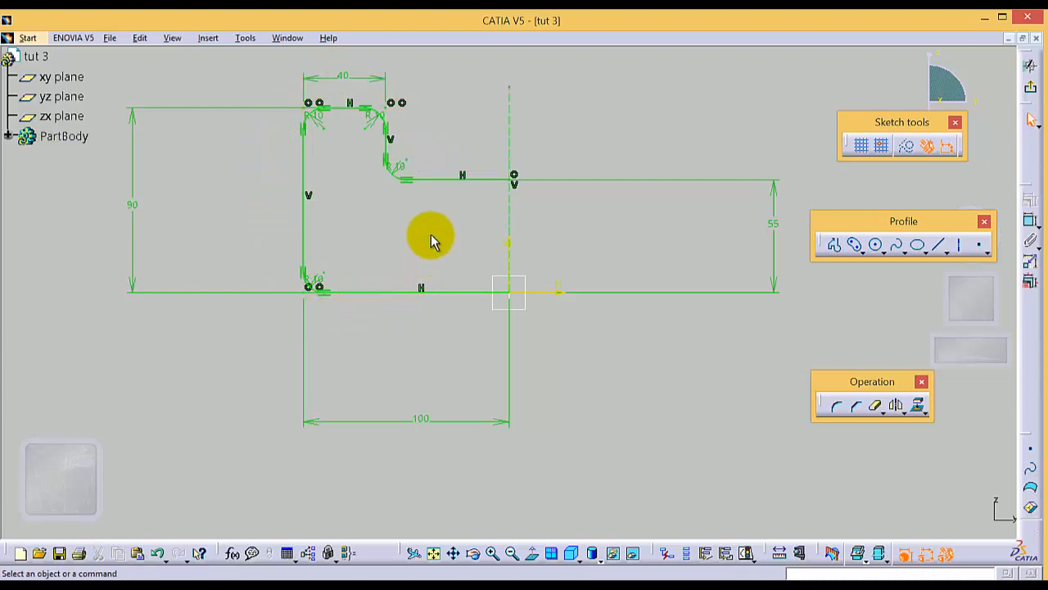
Step: Mirror all lines and rounded corners of the half-profile about the vertical construction line
left_click(438, 178)
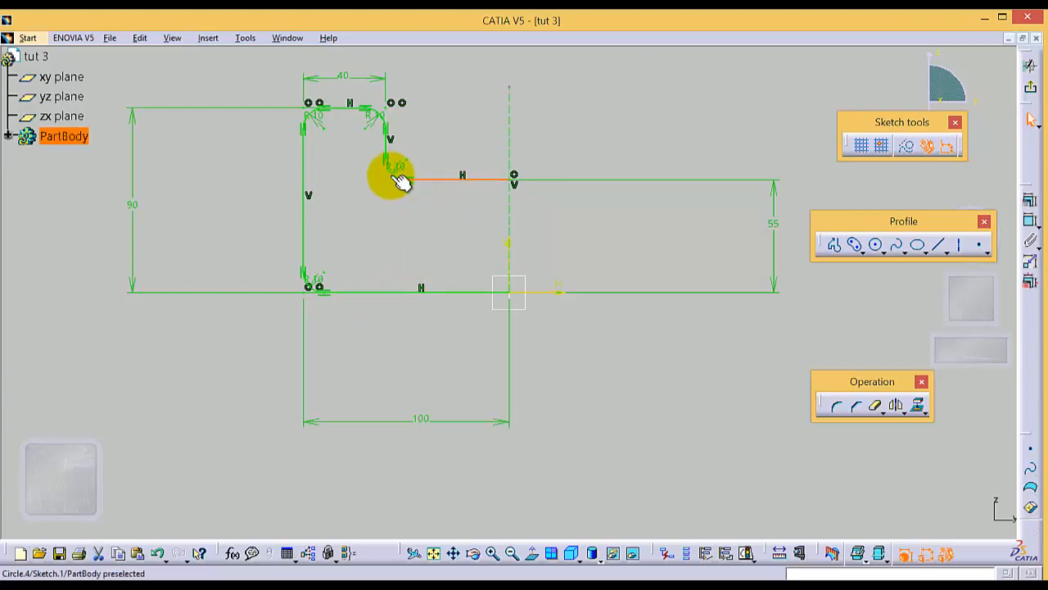
left_click(383, 146, "ctrl")
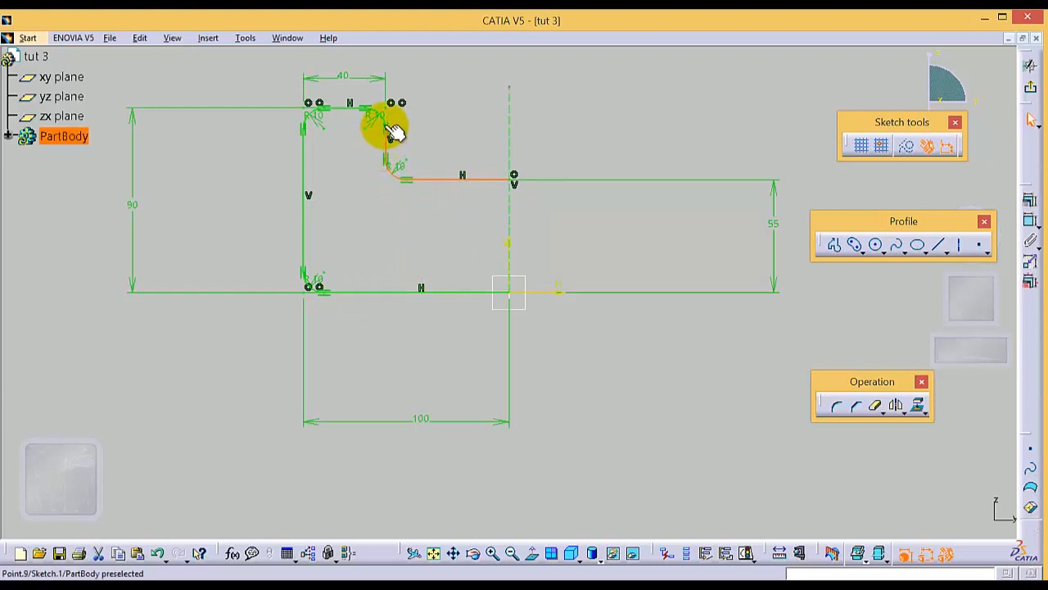
left_click(383, 120, "ctrl")
left_click(350, 109, "ctrl")
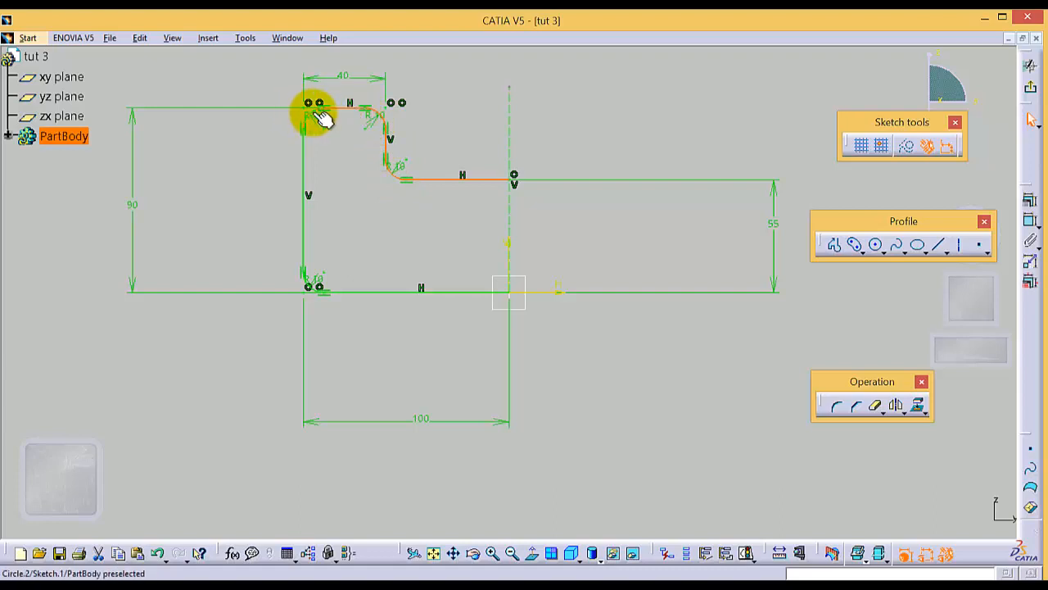
left_click(319, 111, "ctrl")
left_click(303, 196, "ctrl")
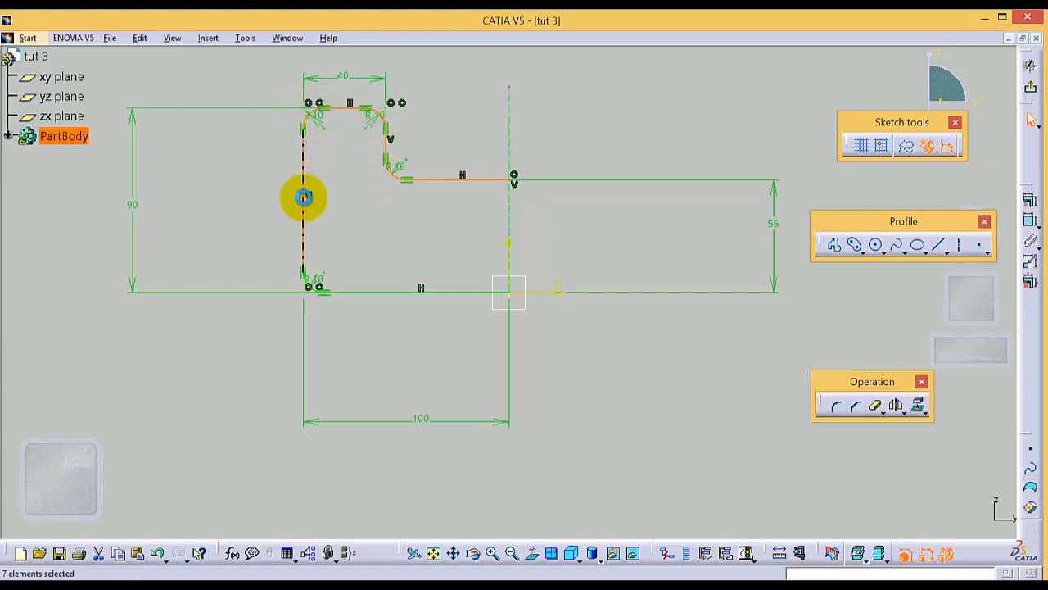
left_click(315, 289, "ctrl")
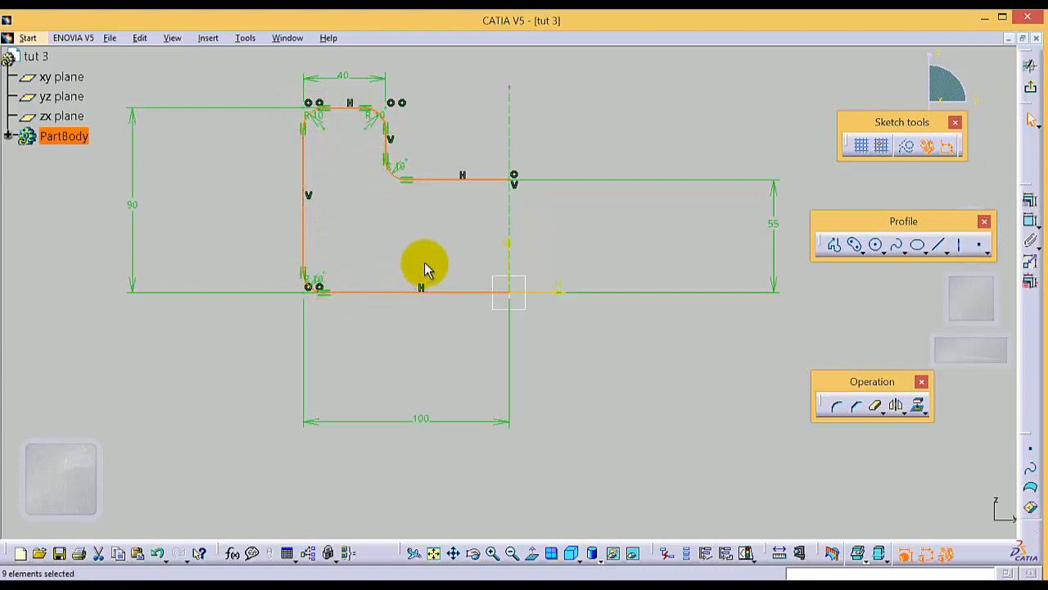
left_click(898, 407)
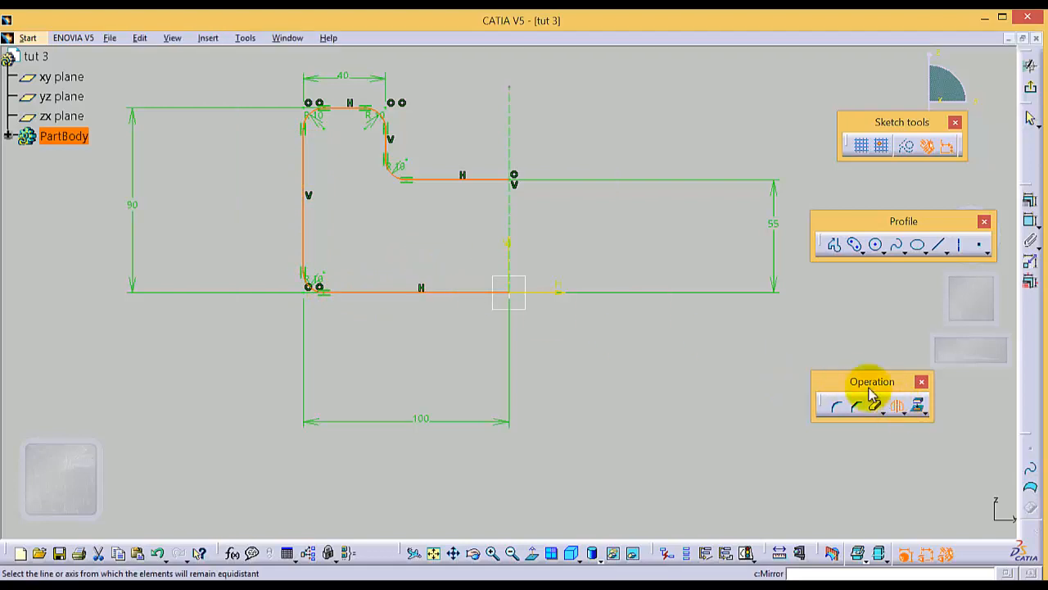
left_click(515, 206)
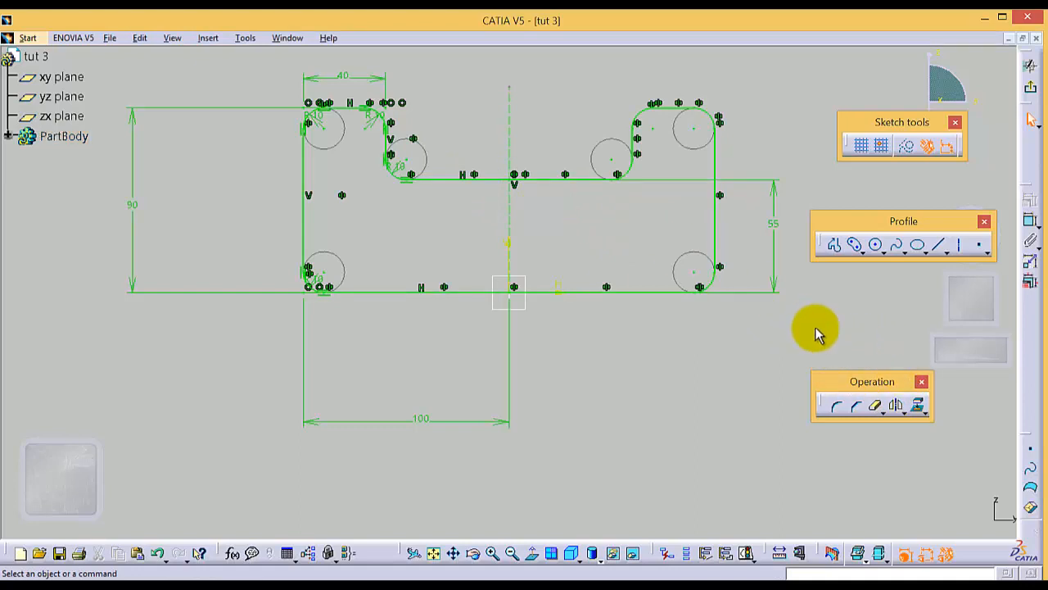
Step: Exit the sketch and extrude the mirrored profile as a pad with a length of 100 mm
left_click(1033, 90)
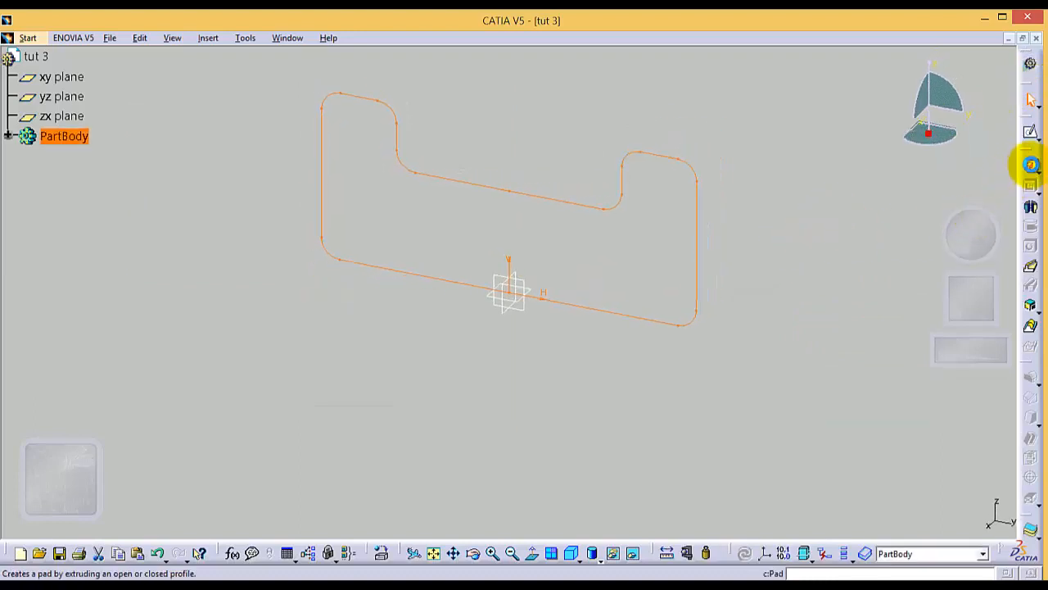
left_click(1028, 168)
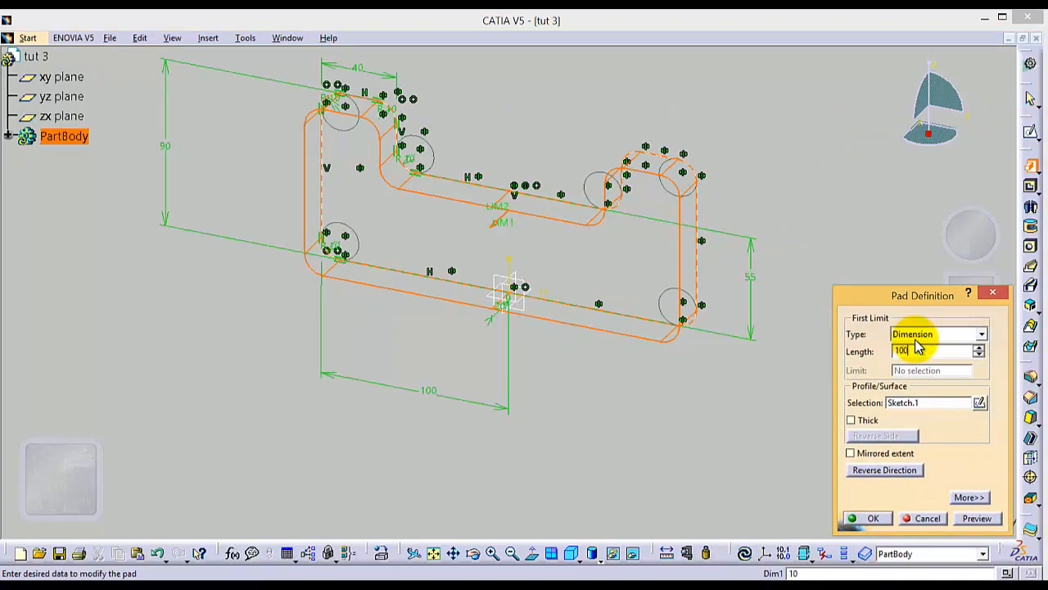
type("100")
key("Return")
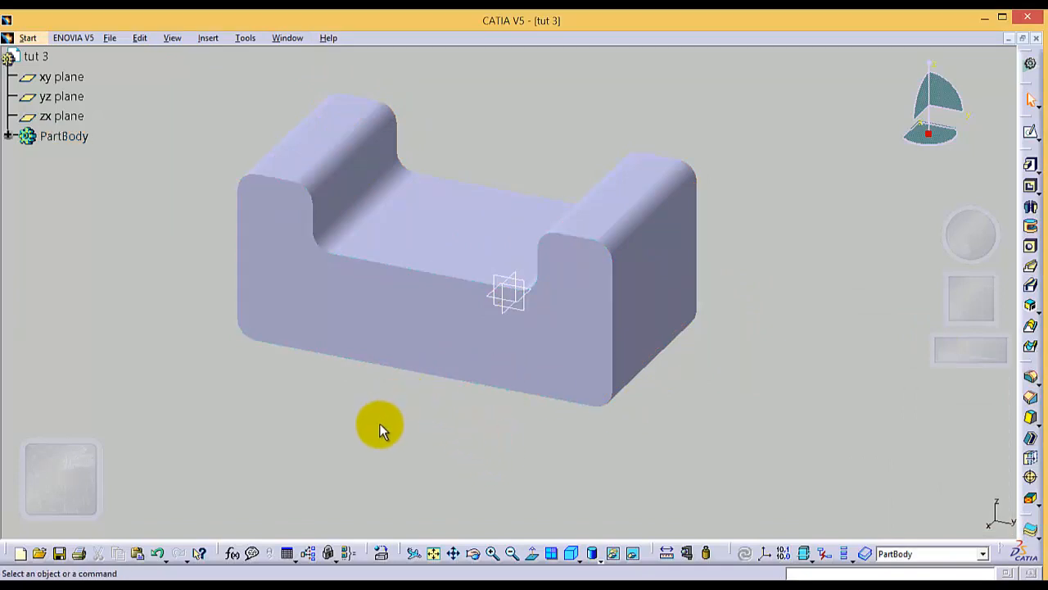
Step: Open a new sketch on the U-shaped front face of the pad
left_click(385, 334)
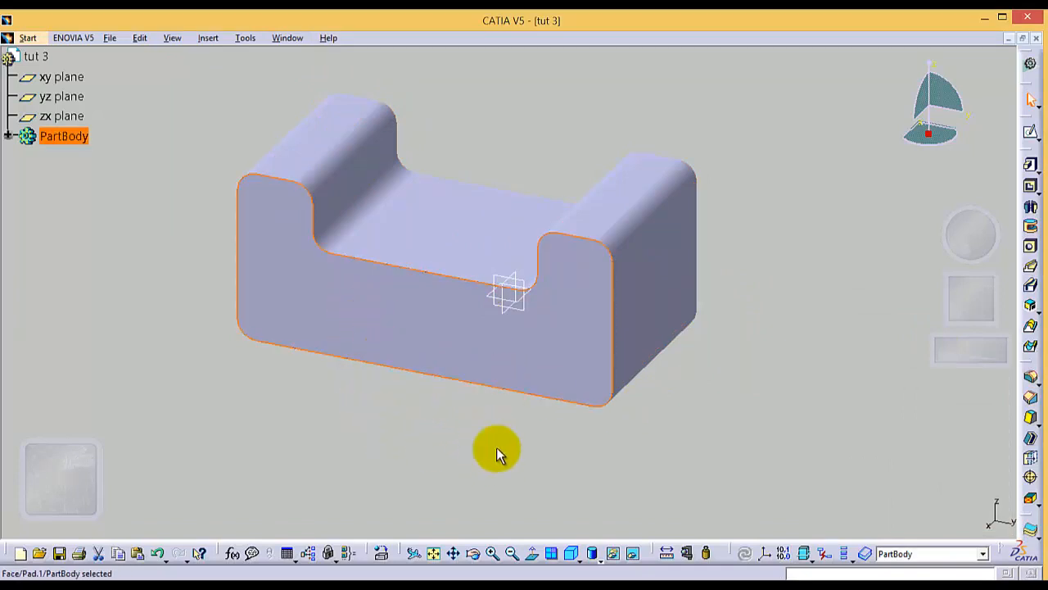
left_click(1030, 132)
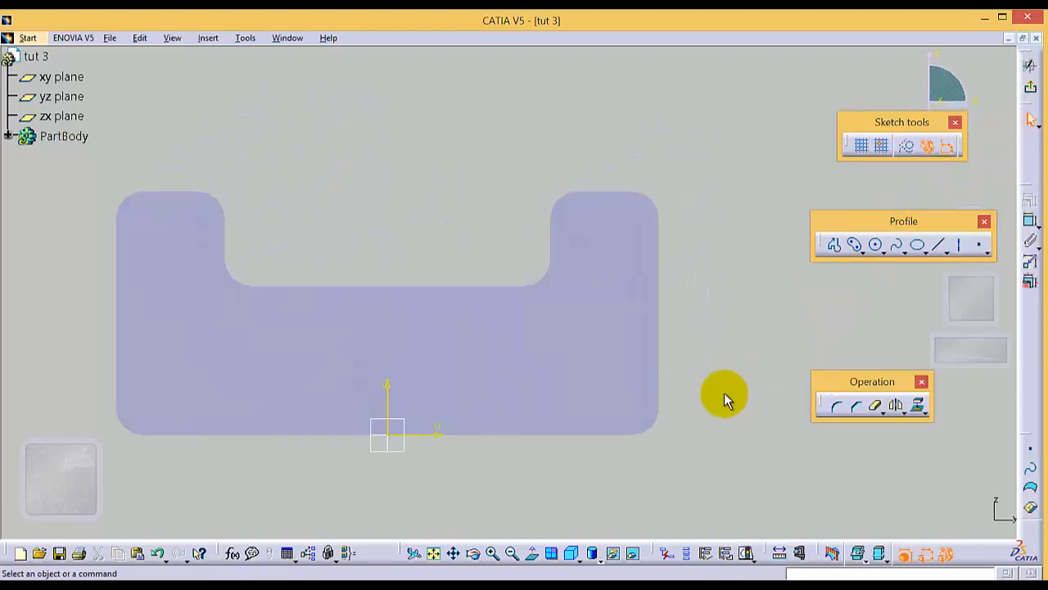
Step: Sketch a horizontal elongated hole near the face's bottom edge, about 77 mm between centres with a radius of about 10.6 mm
left_click(453, 553)
mouse_move(459, 496)
left_mouse_down()
mouse_move(604, 431)
mouse_move(565, 438)
left_mouse_up()
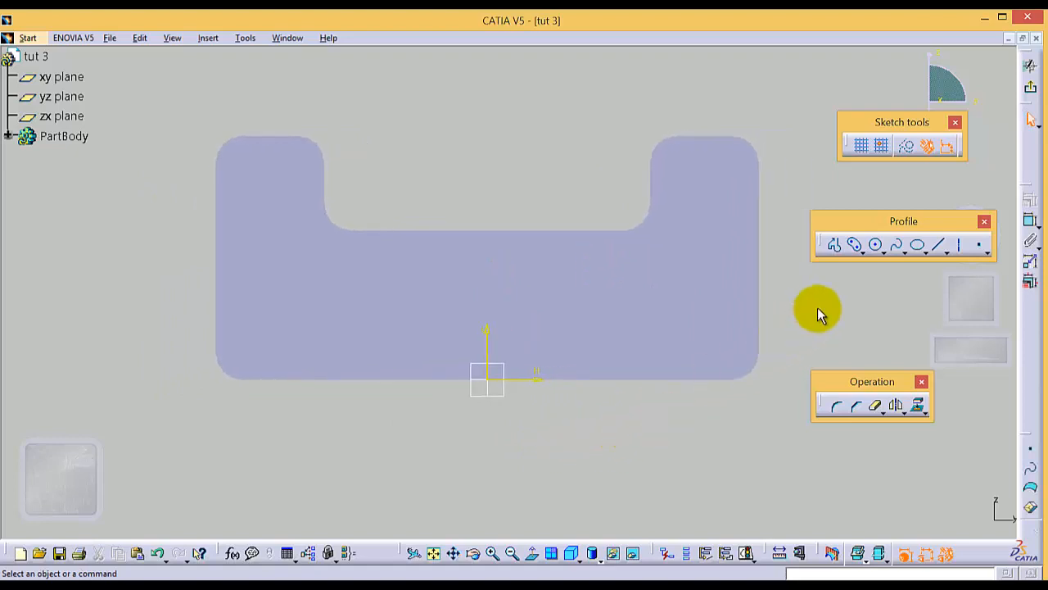
left_click(864, 253)
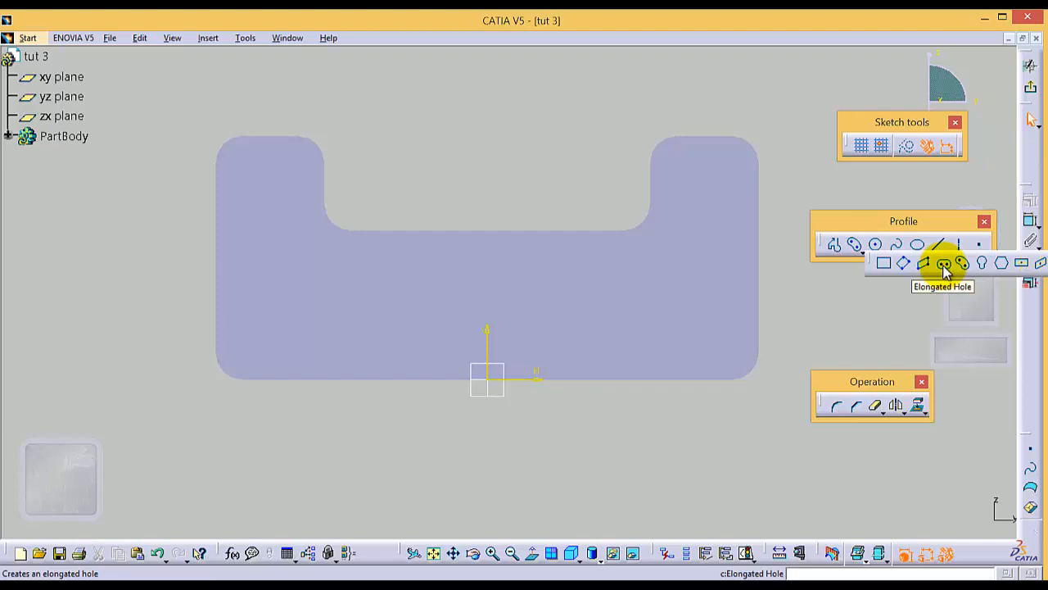
left_click(944, 264)
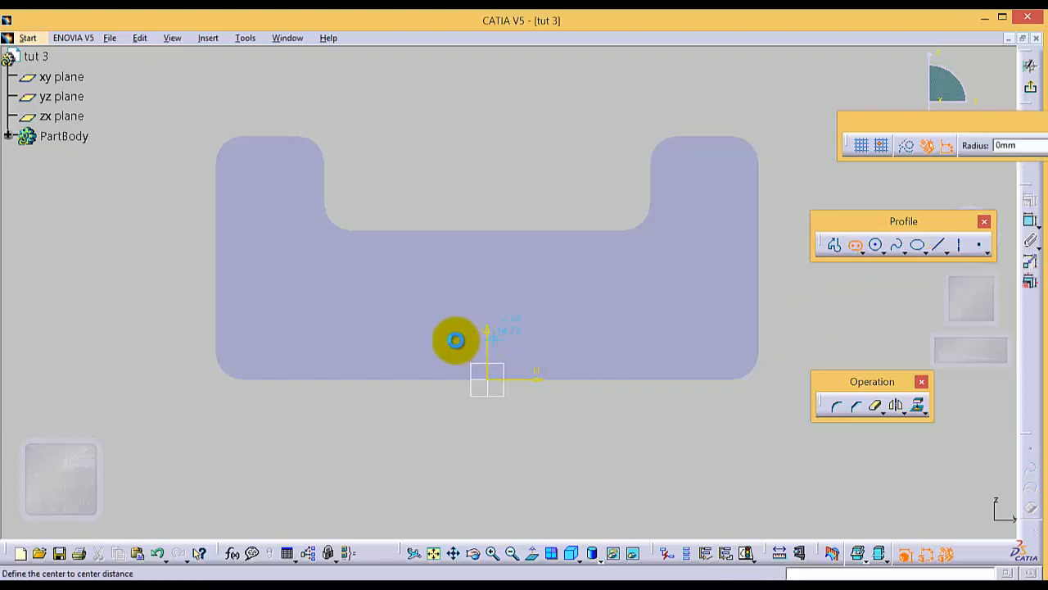
left_click(388, 331)
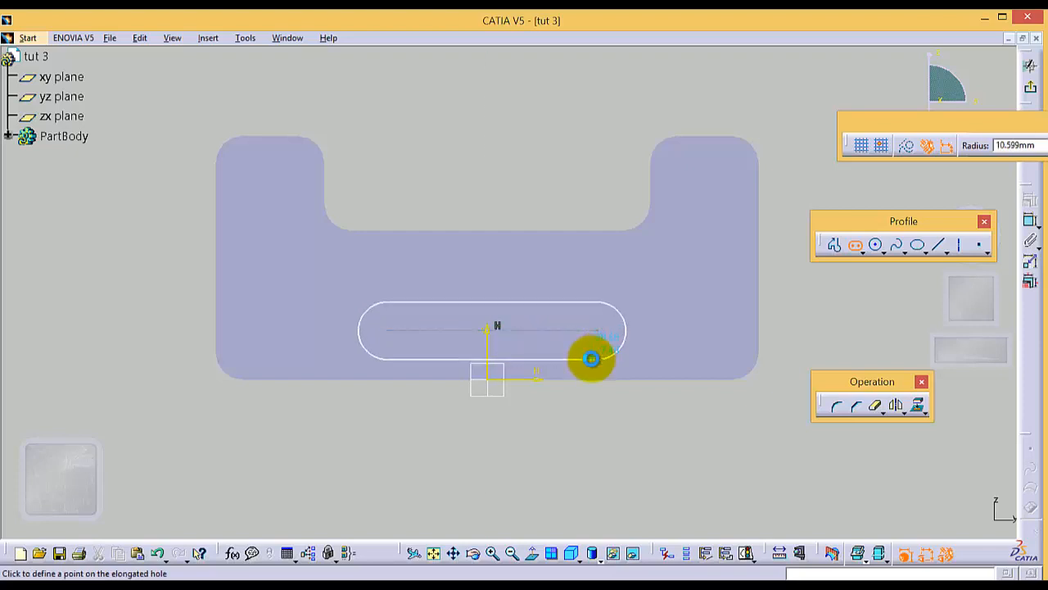
left_click(594, 358)
Step: Delete the automatically created offset constraint at the left end of the elongated hole
left_click(595, 421)
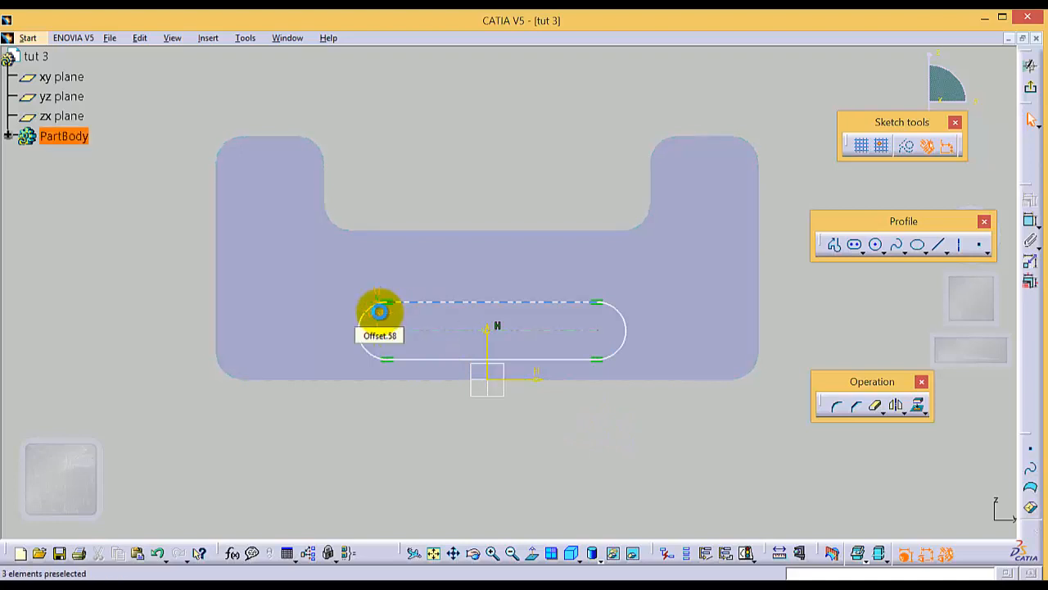
right_click(382, 319)
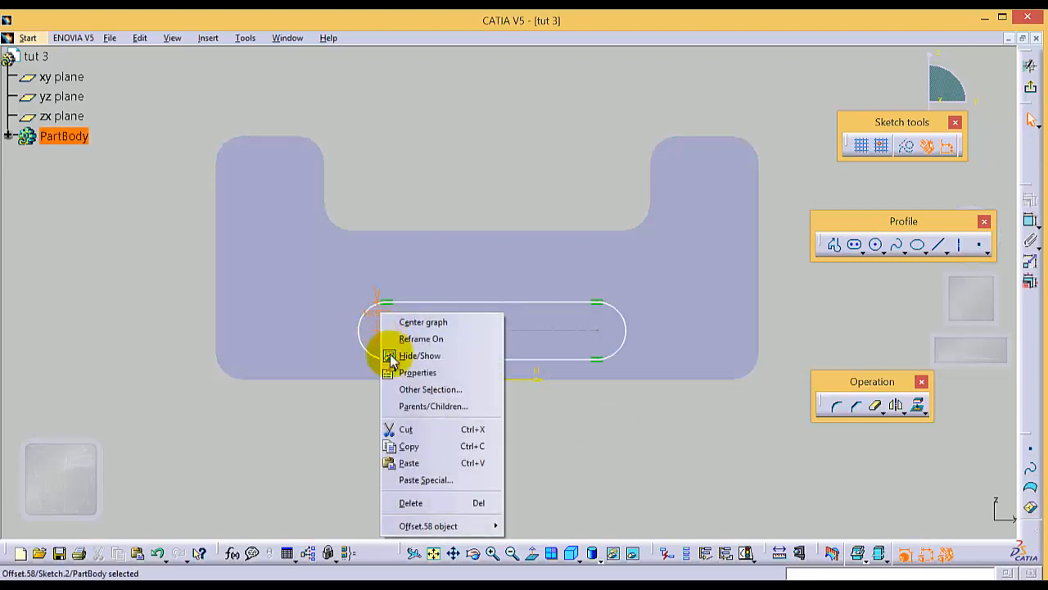
left_click(410, 503)
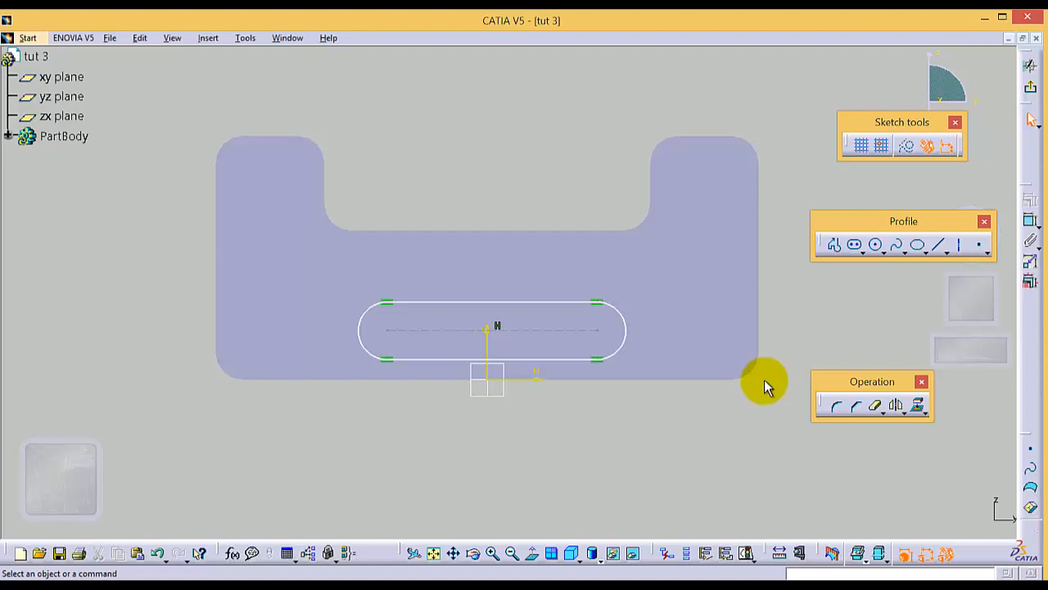
Step: Add a radius constraint to the elongated hole's right end arc and set it to 10 mm
left_click(619, 312)
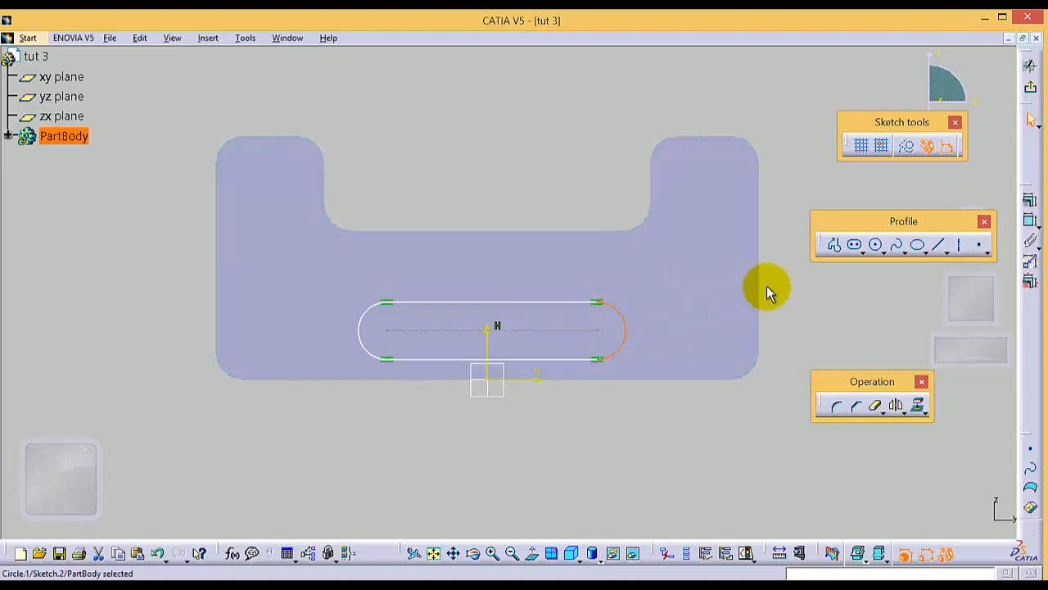
left_click(1030, 222)
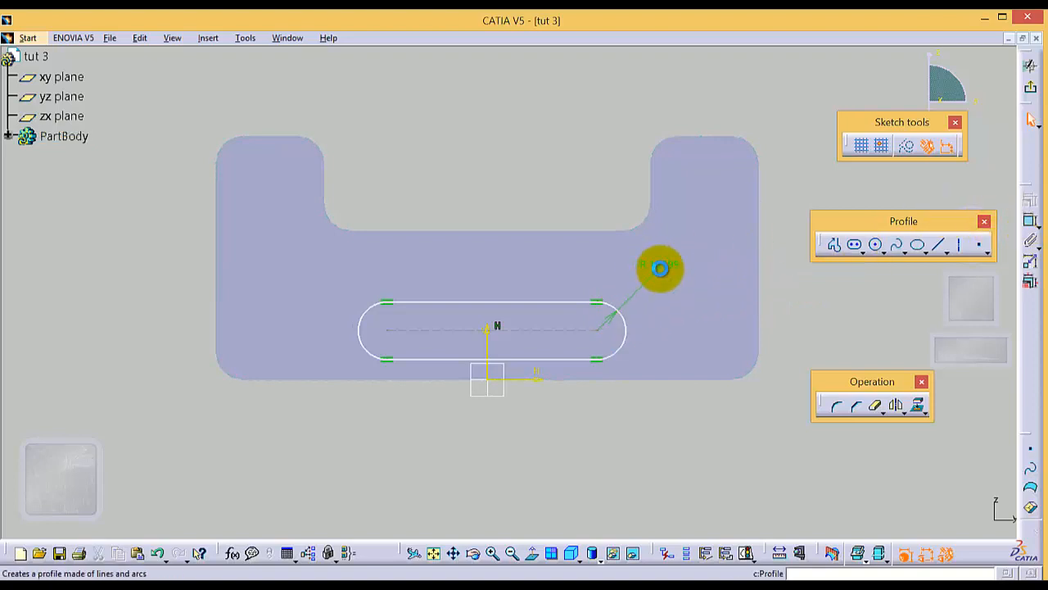
double_click(663, 267)
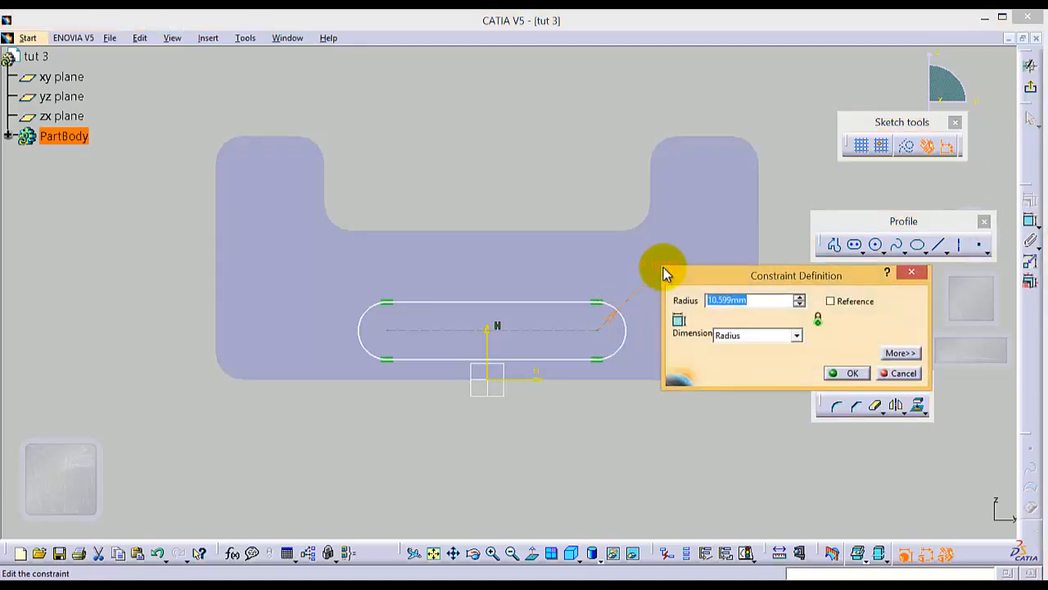
type("10")
key("Return")
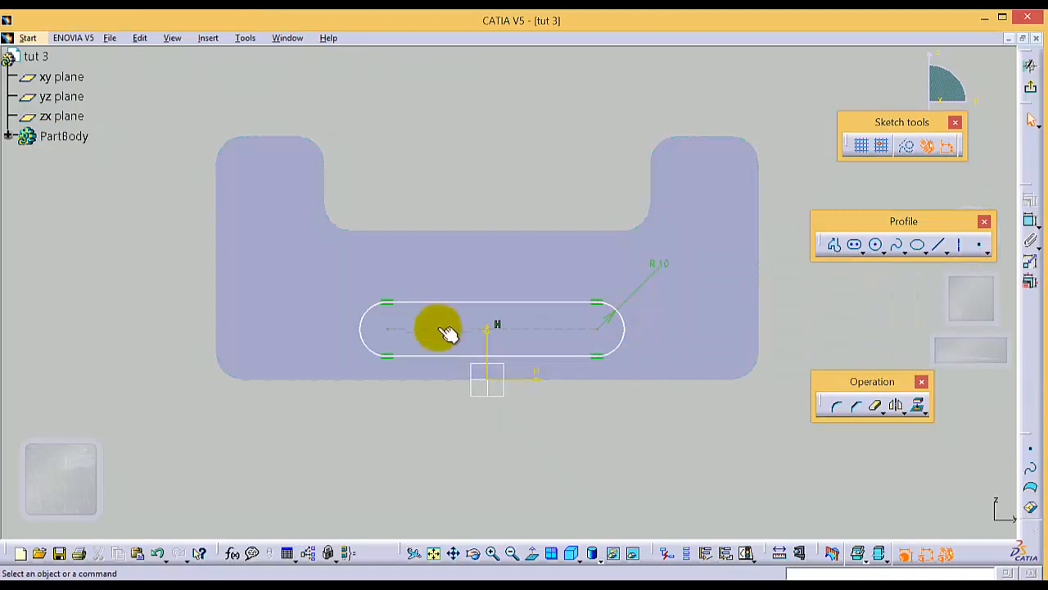
Step: Add a radius constraint to the elongated hole's left end arc
left_click(371, 307)
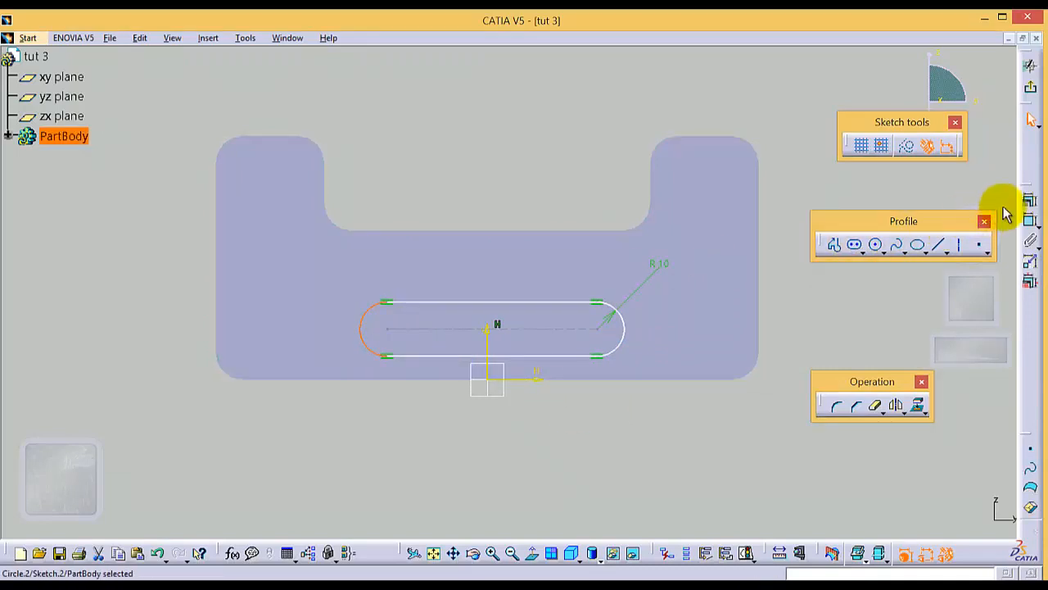
left_click(1031, 221)
left_click(335, 279)
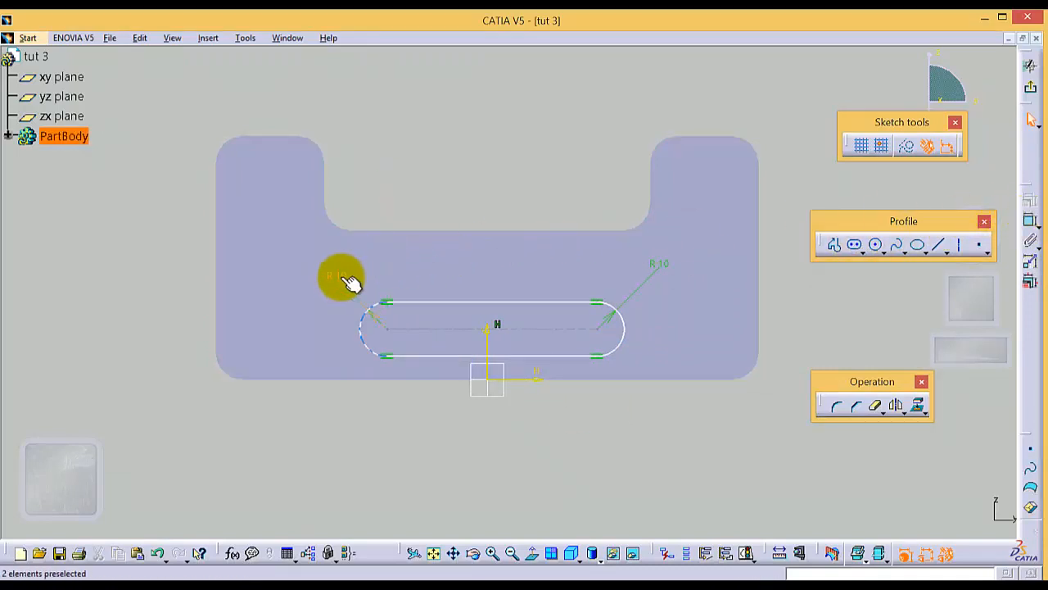
double_click(336, 276)
left_click(522, 383)
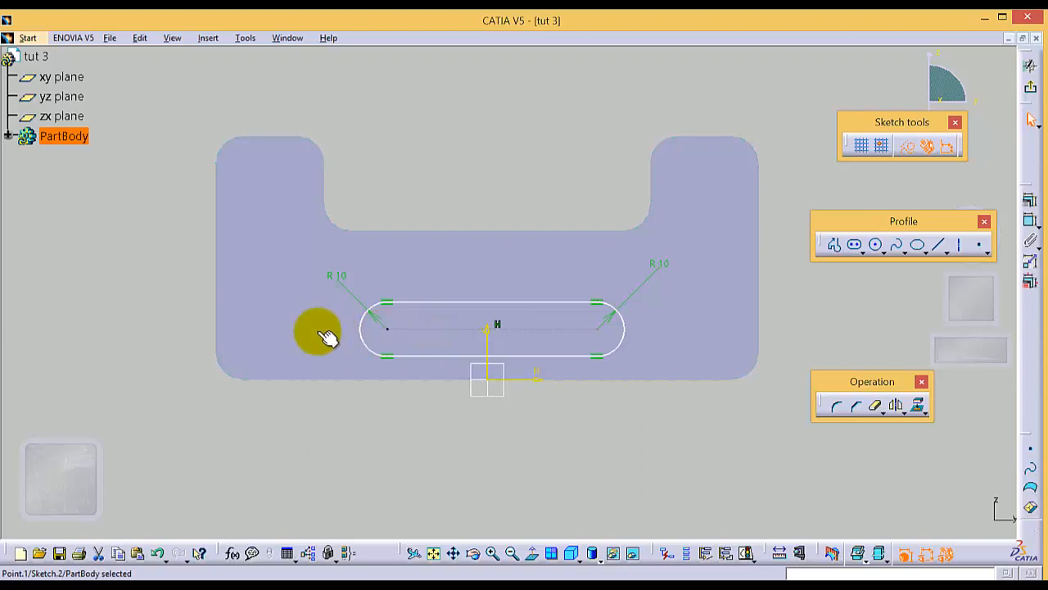
Step: Constrain the distance from the pad's left edge to the elongated hole's left arc centre to 40 mm
left_click(214, 316)
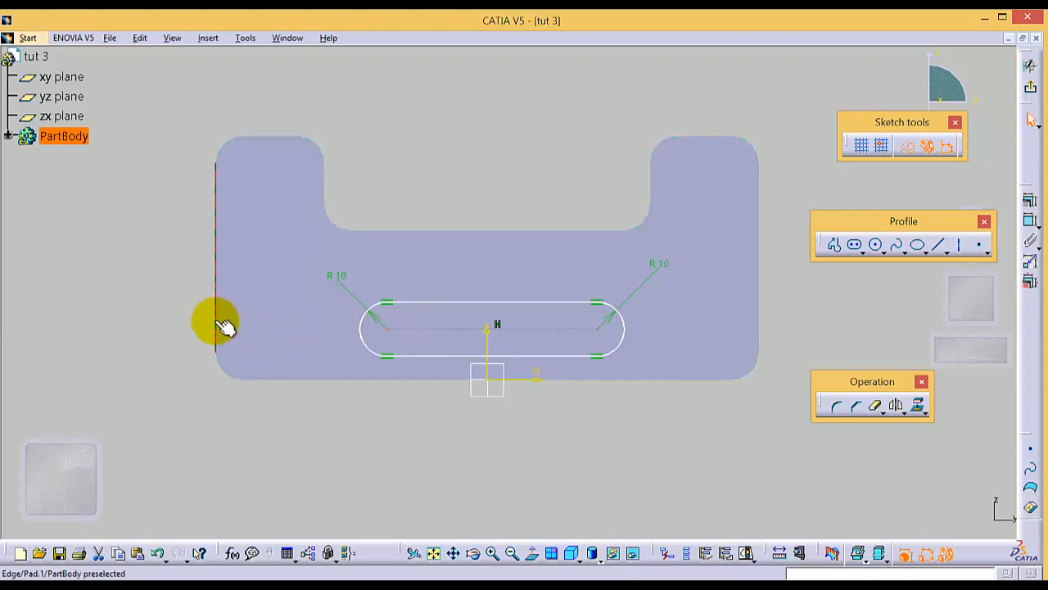
left_click(1032, 222)
left_click(594, 310)
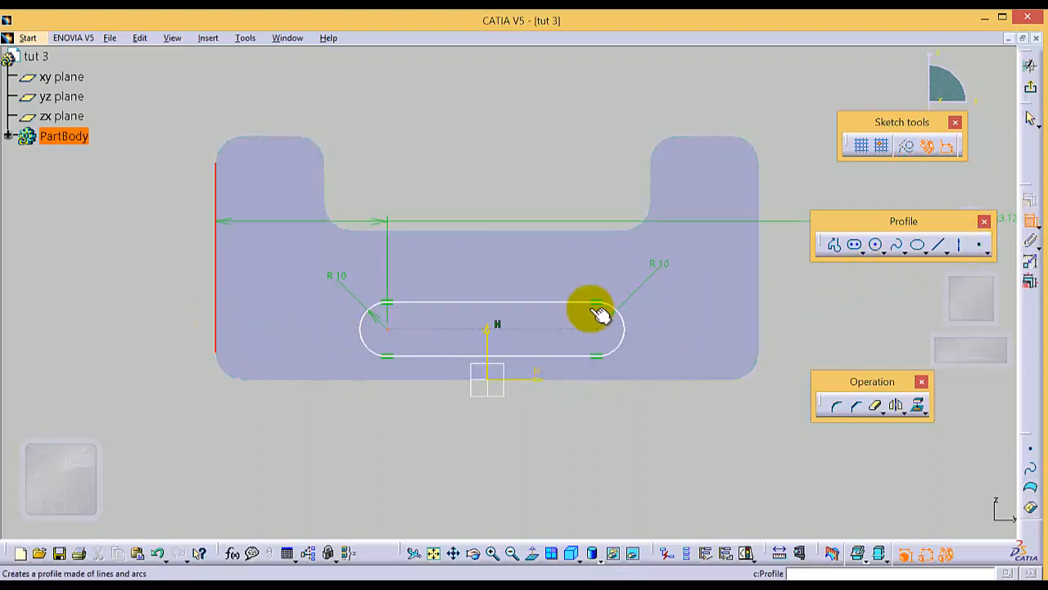
left_click(314, 416)
left_click(298, 420)
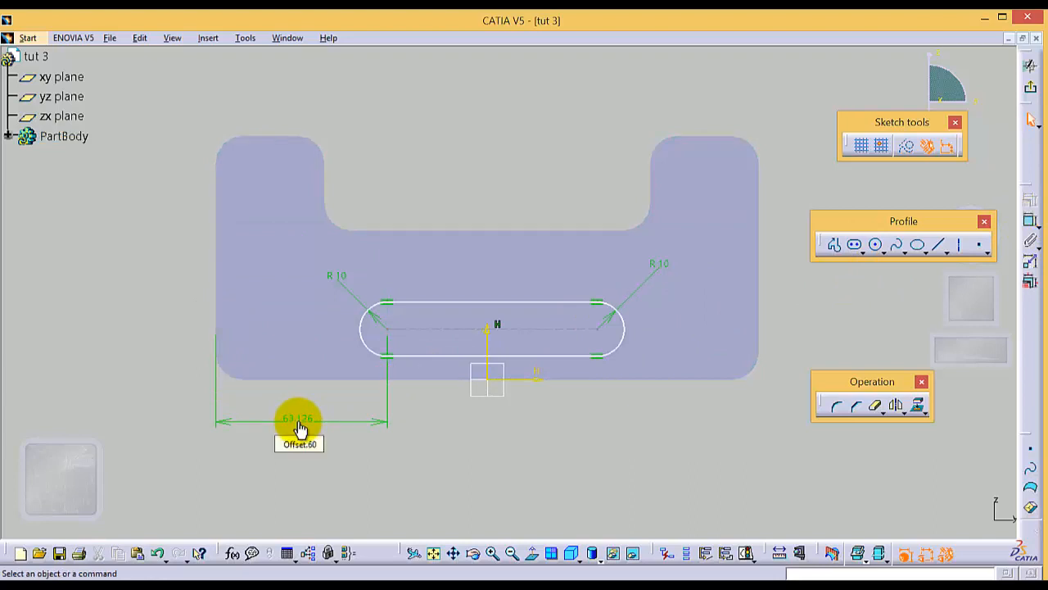
double_click(298, 420)
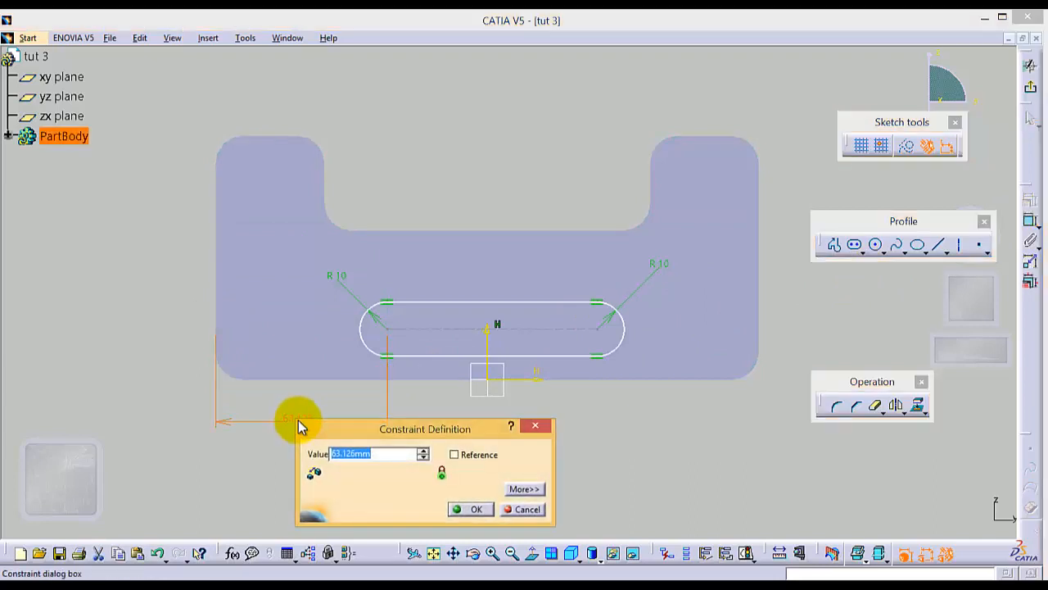
type("40")
key("Return")
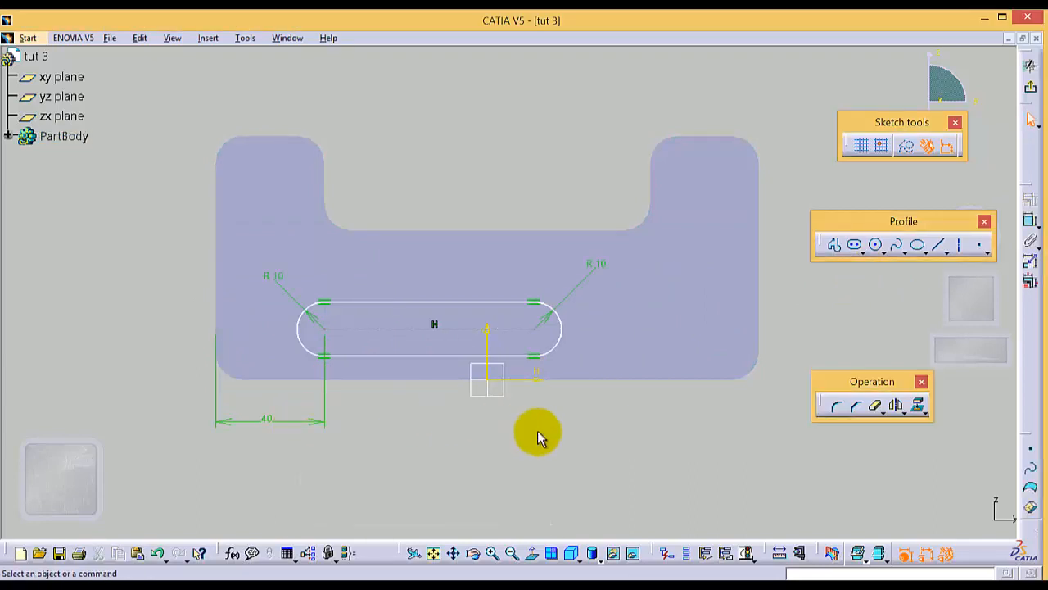
Step: Constrain the length of the elongated hole's centre line to 120 mm
left_click(402, 426)
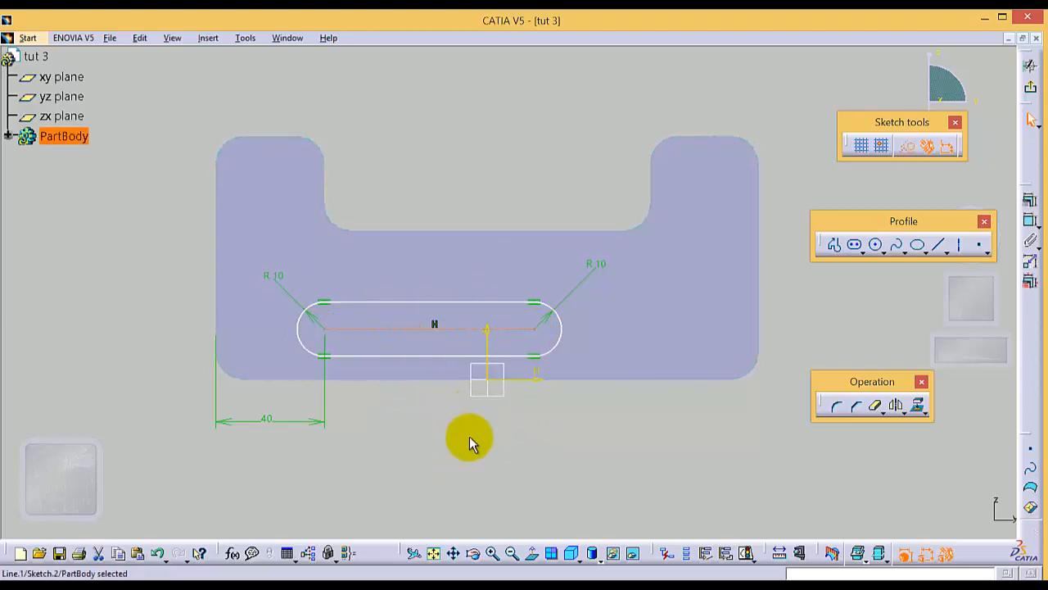
left_click(1030, 221)
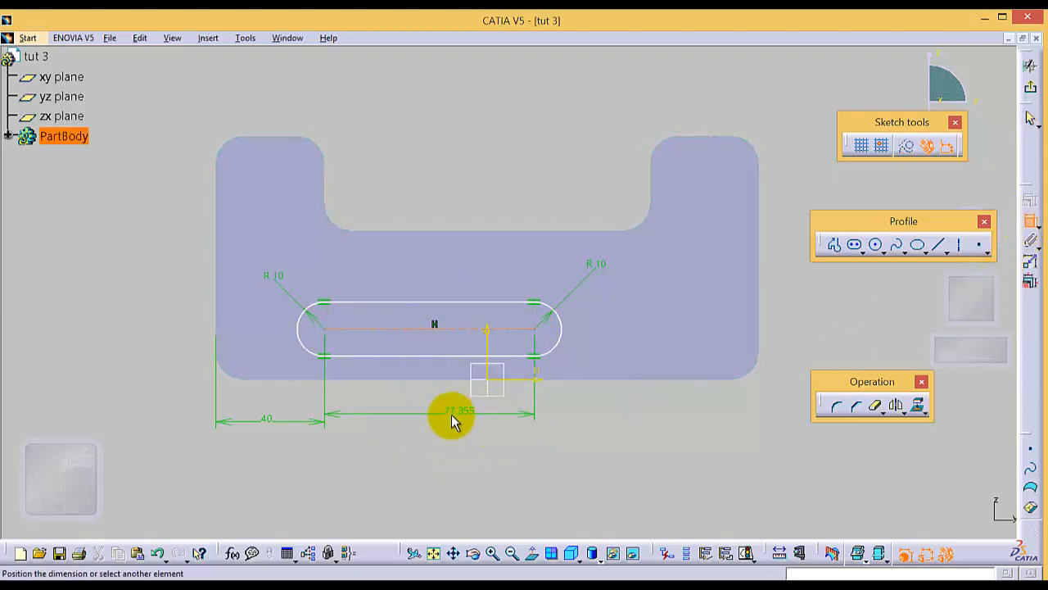
left_click(447, 426)
double_click(444, 425)
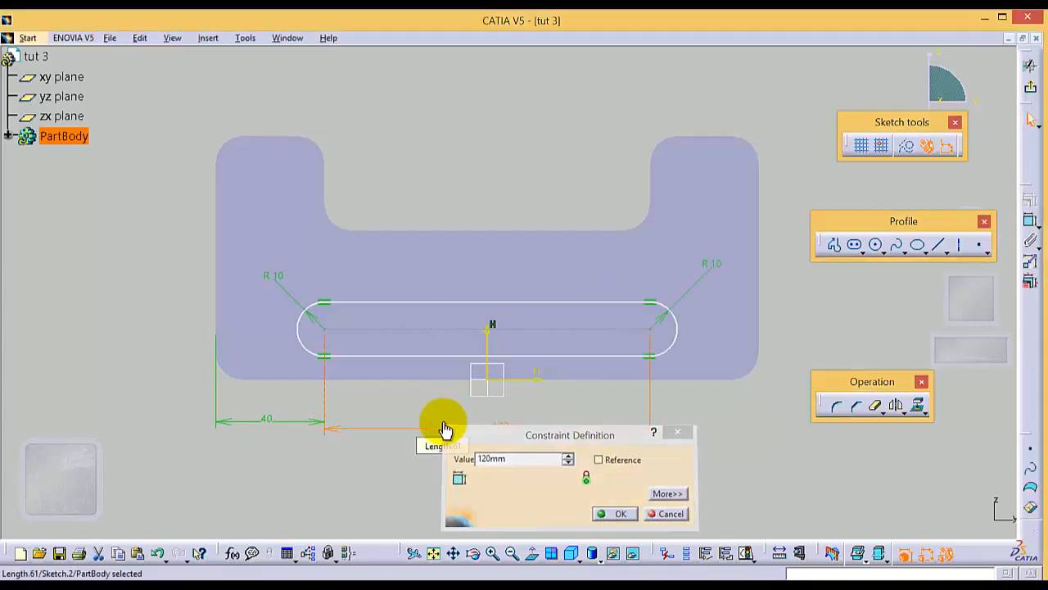
key("Return")
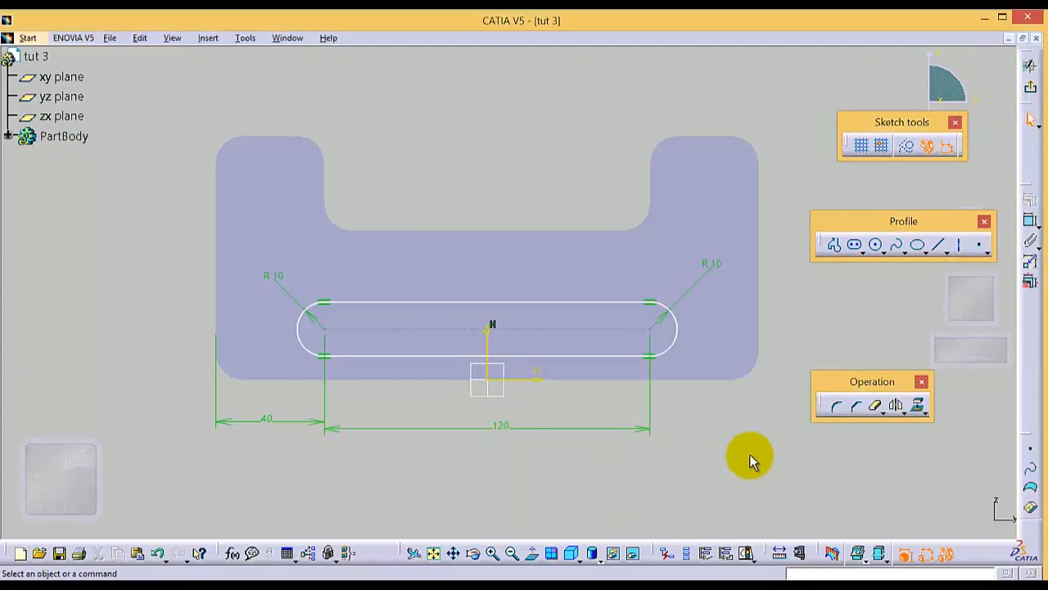
Step: Constrain the distance between the elongated hole's centre line and the pad's bottom edge to 20 mm
left_click(620, 343)
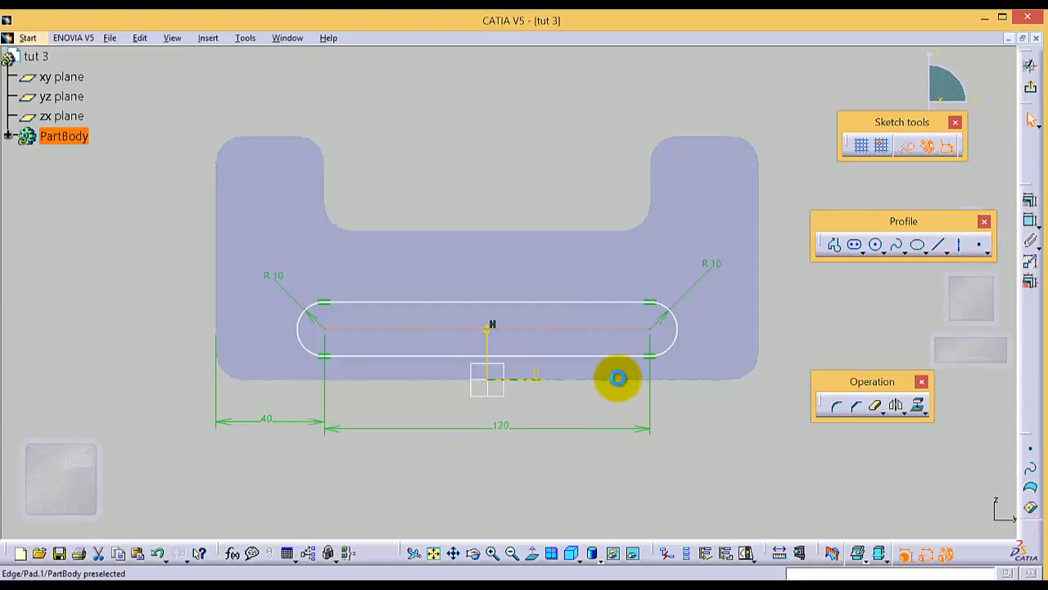
left_click(618, 377, "ctrl")
left_click(1029, 219)
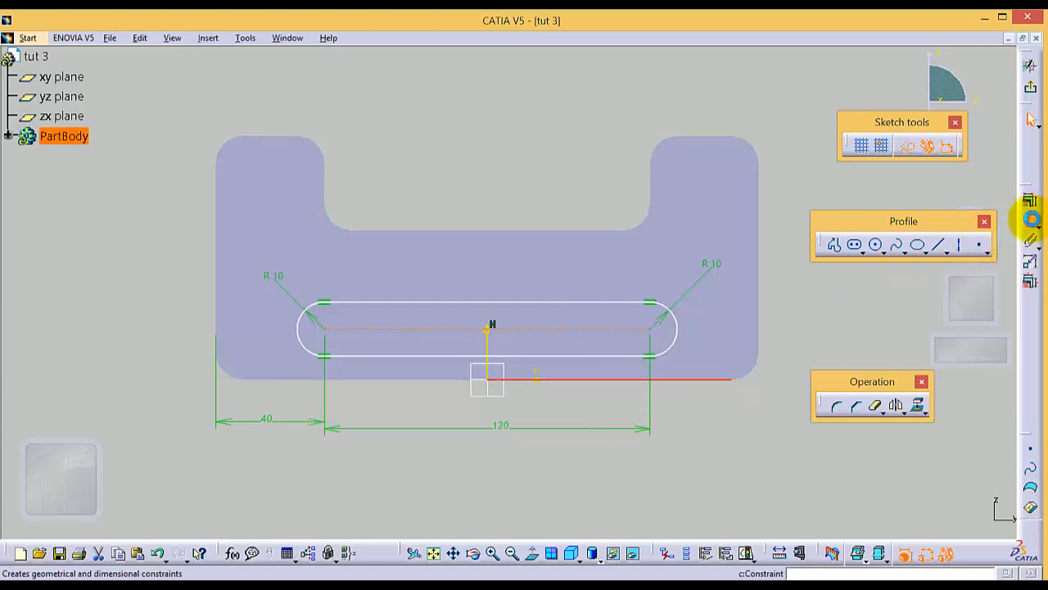
left_click(796, 352)
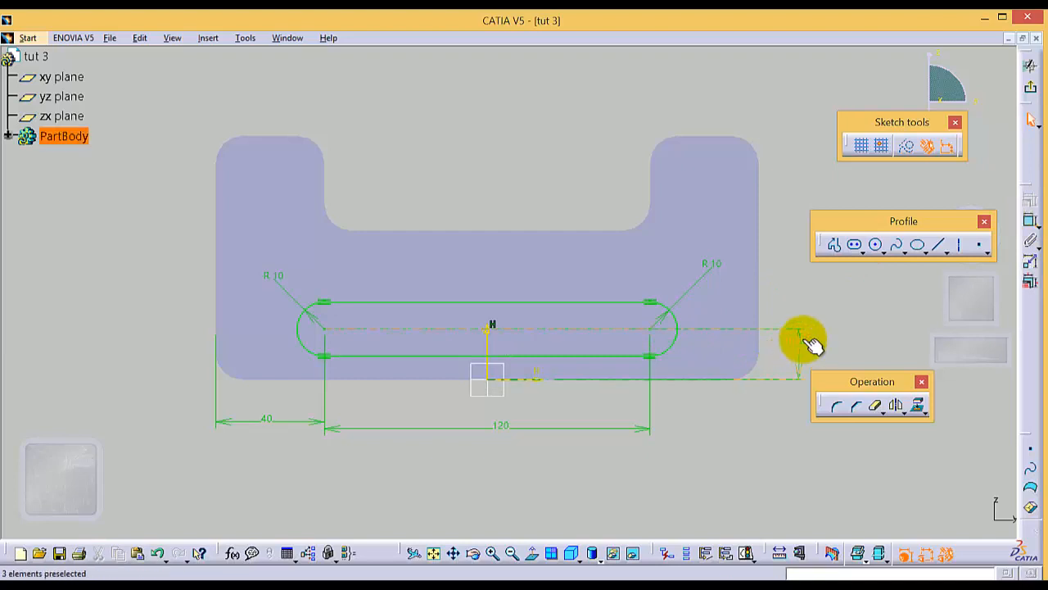
double_click(799, 341)
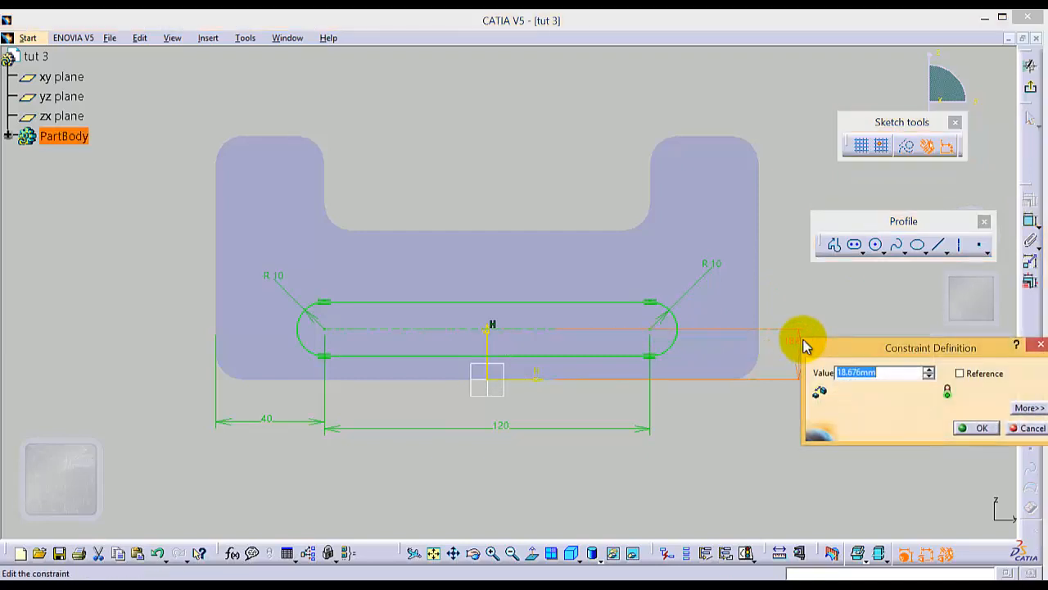
key("Return")
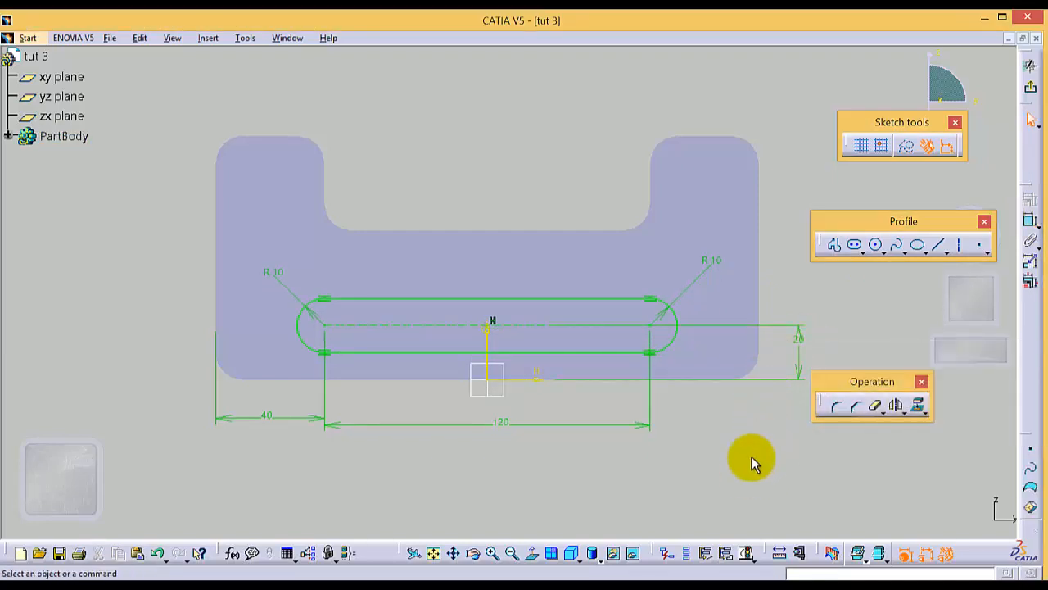
Step: Exit the sketch and cut the elongated hole as a pocket with the limit type Up to next
left_click(1033, 84)
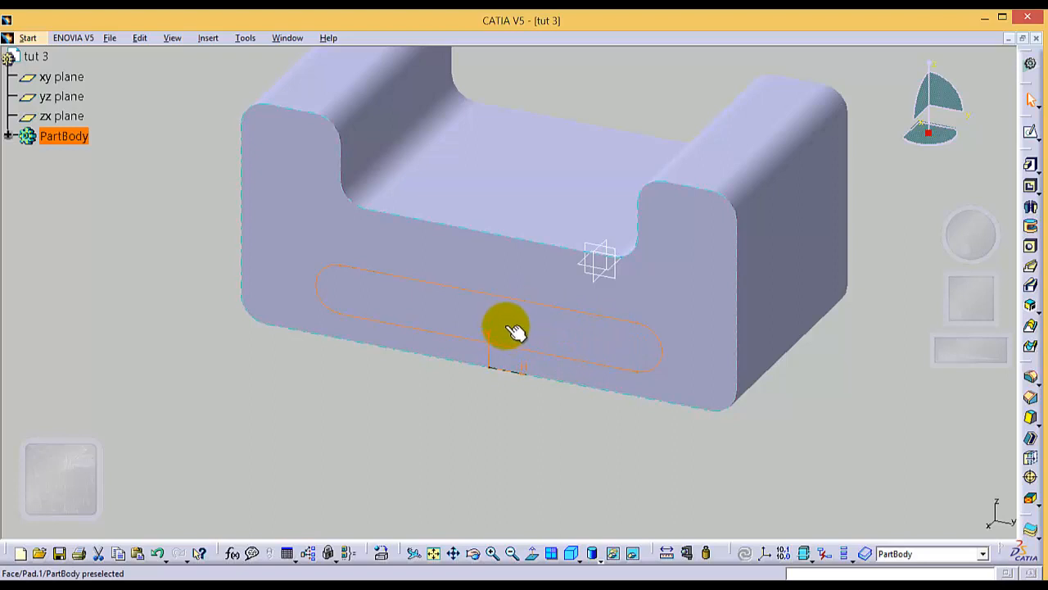
left_click(1032, 185)
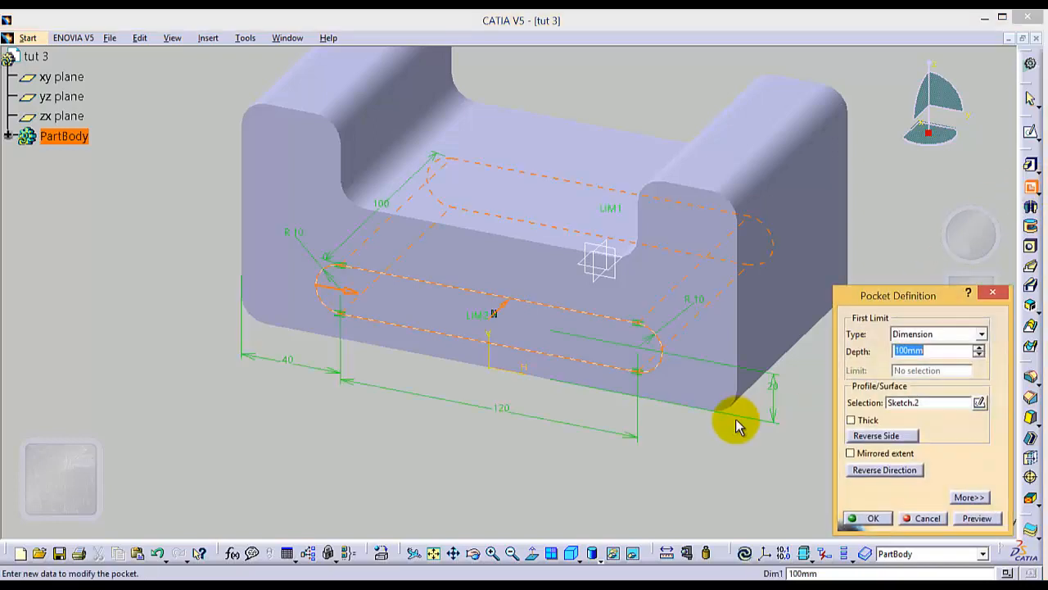
left_click(980, 334)
left_click(938, 360)
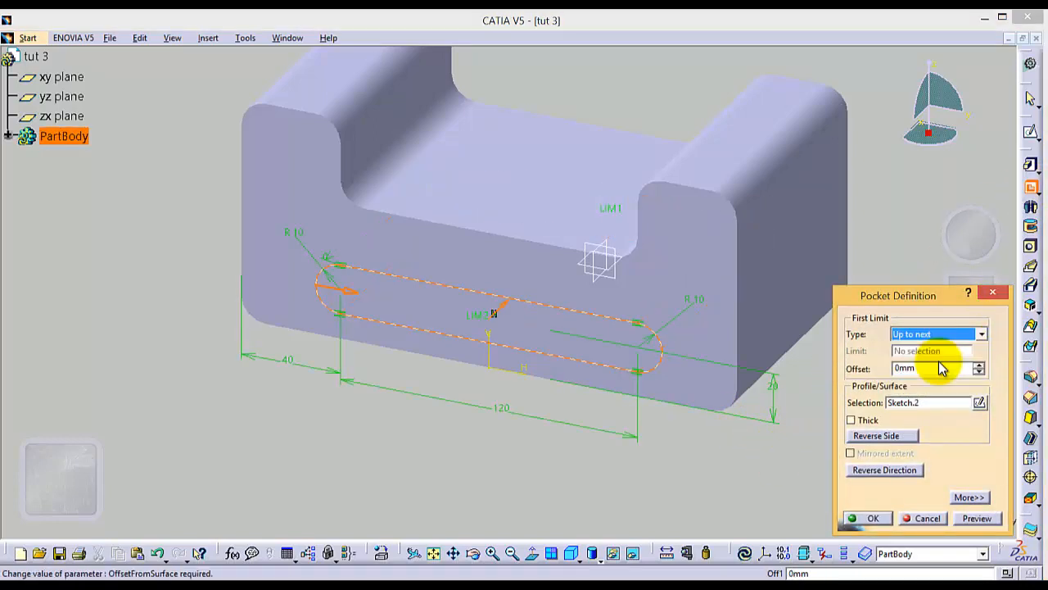
left_click(870, 518)
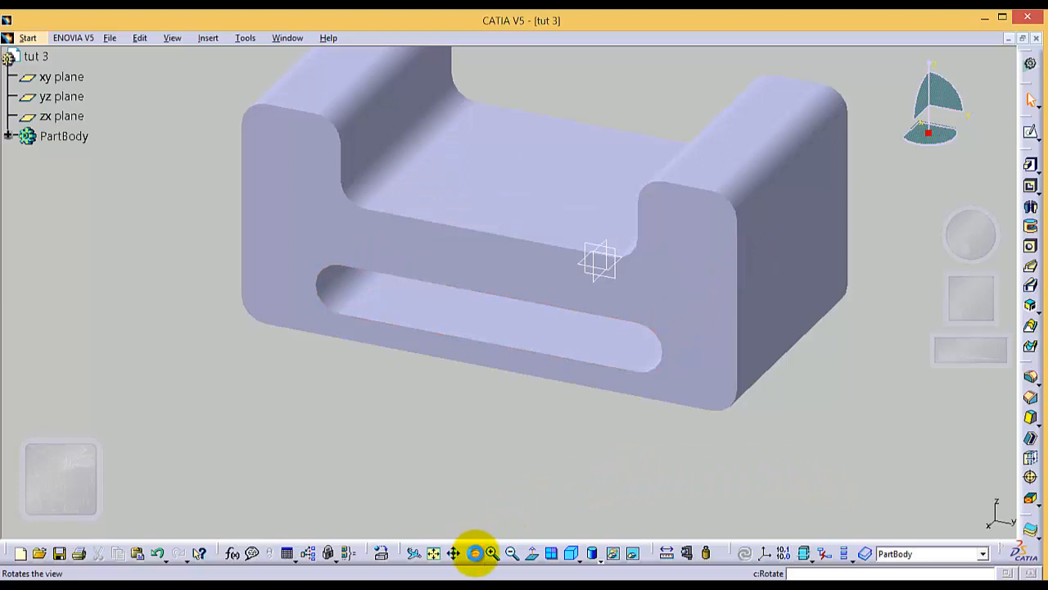
Step: Inspect the slotted part from another angle, then show the whole part in isometric view
left_click(475, 553)
mouse_move(496, 440)
left_mouse_down()
mouse_move(506, 402)
mouse_move(533, 370)
mouse_move(509, 428)
left_mouse_up()
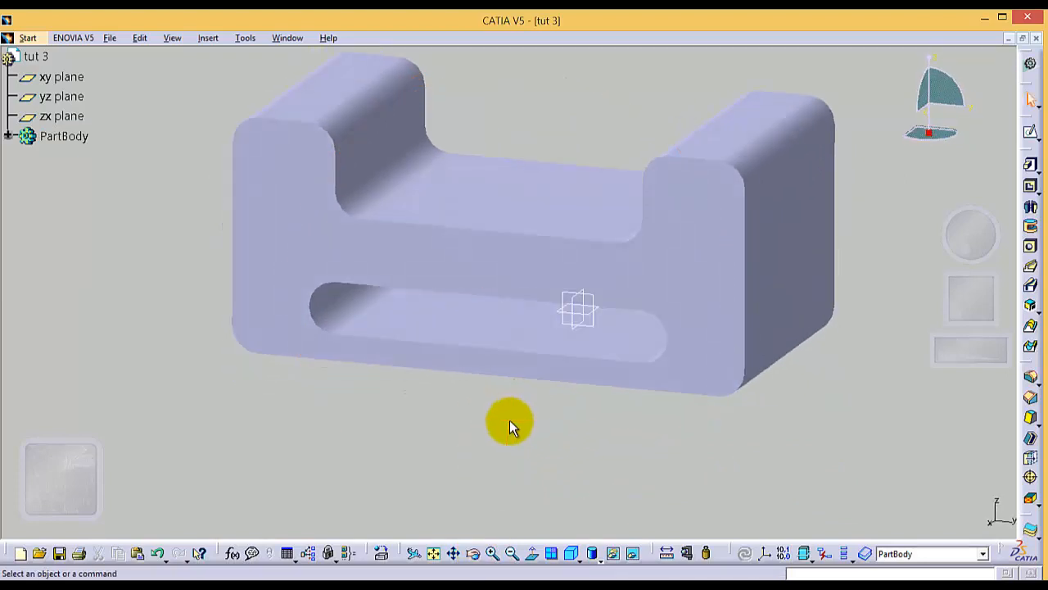
left_click(571, 553)
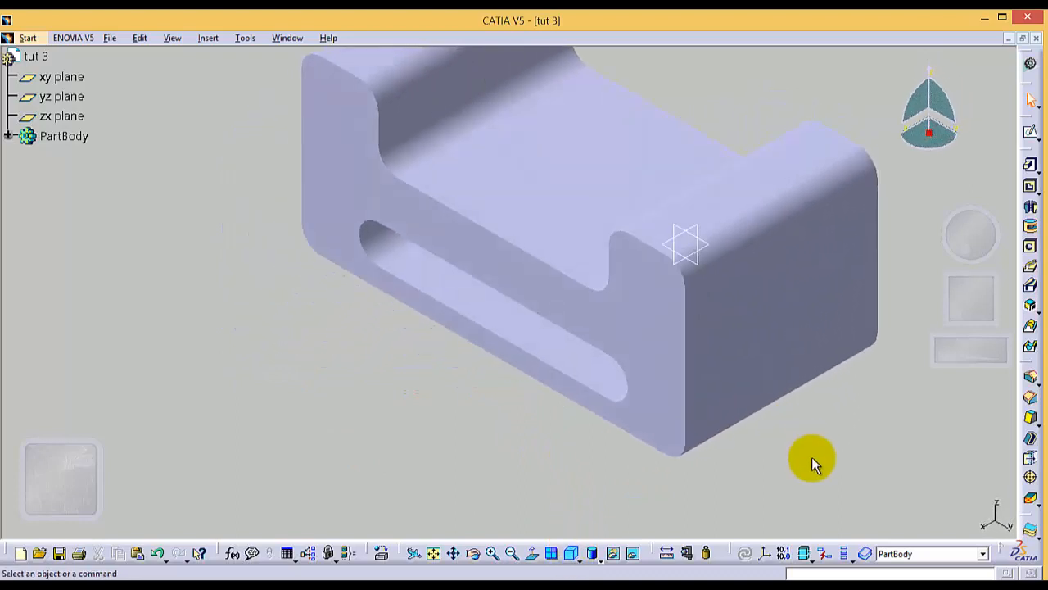
left_click(434, 554)
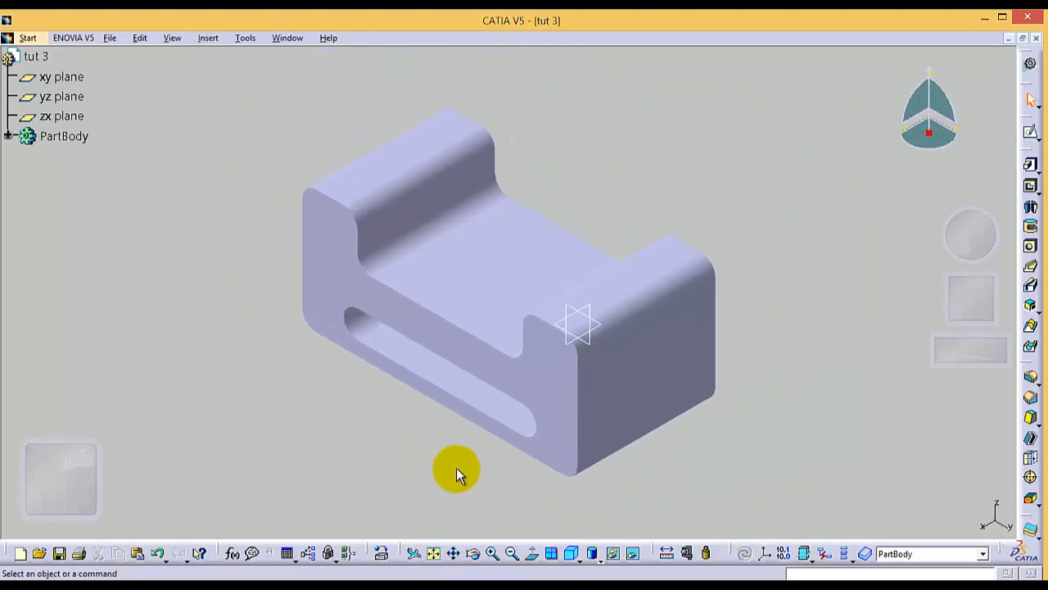
Step: Start a sketch on the slotted front face and draw a vertical elongated hole of about 8.7 mm radius in the left upright
left_click(544, 379)
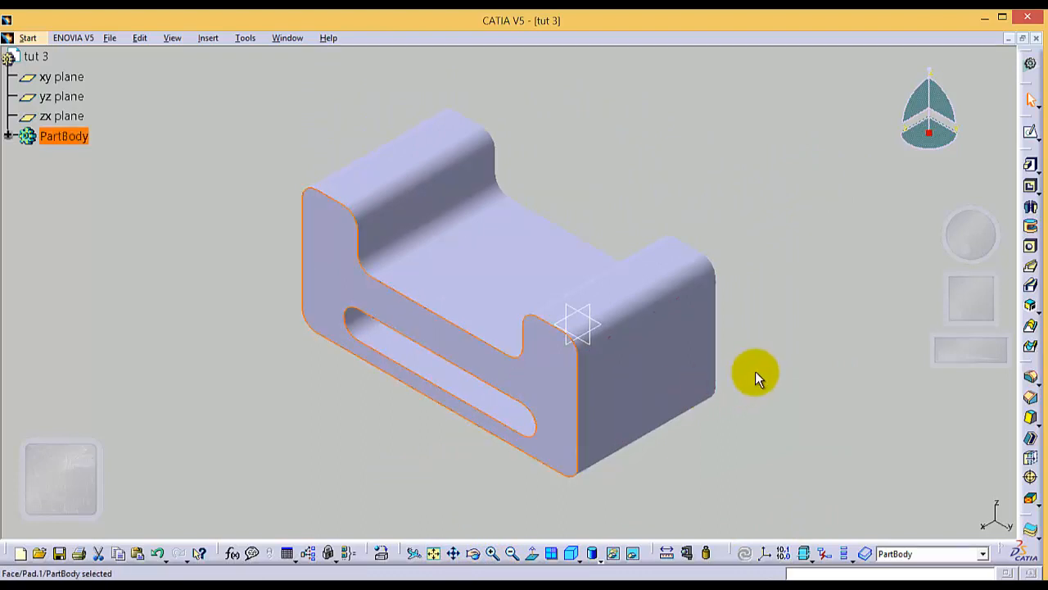
left_click(1031, 133)
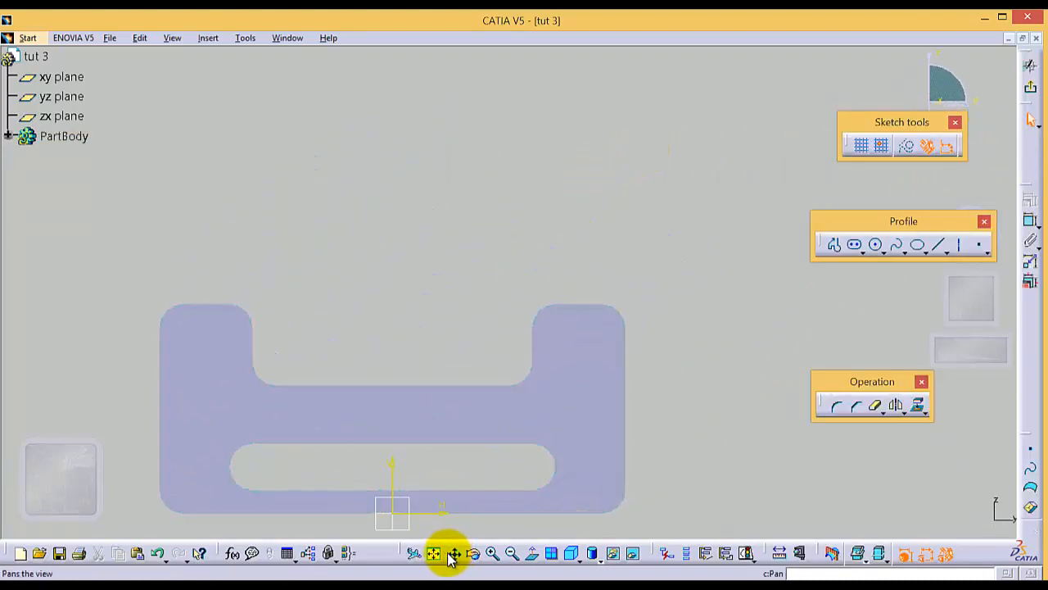
mouse_move(484, 431)
left_mouse_down()
mouse_move(593, 286)
mouse_move(572, 281)
left_mouse_up()
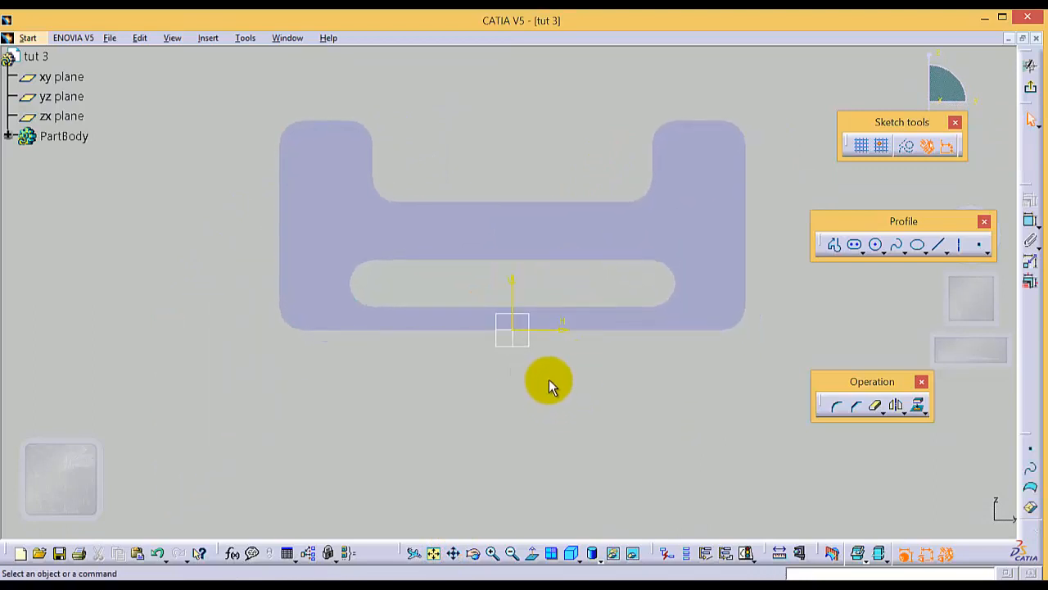
left_click(863, 252)
left_click(942, 263)
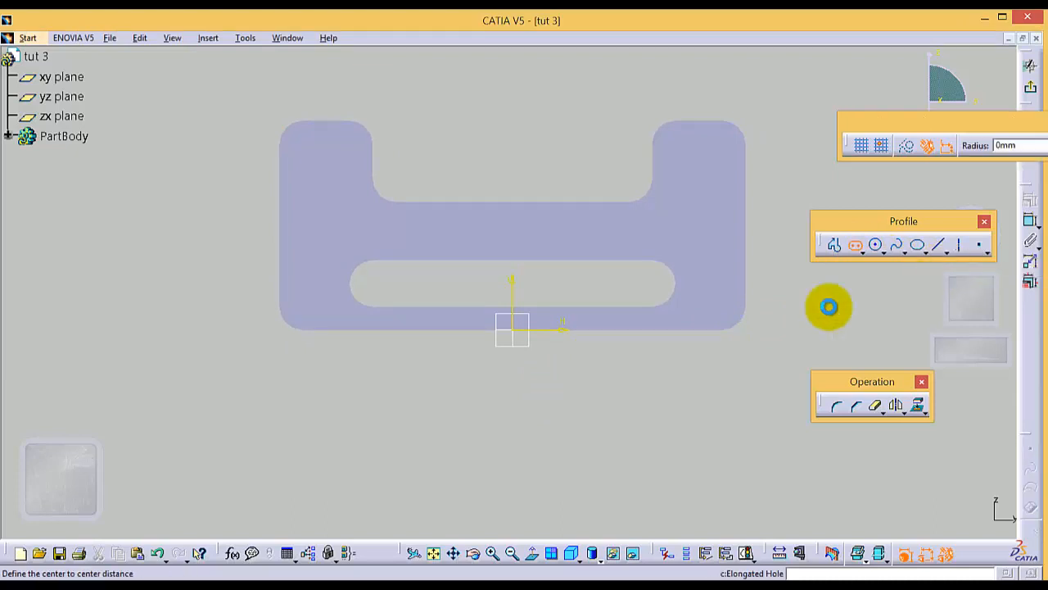
left_click(325, 160)
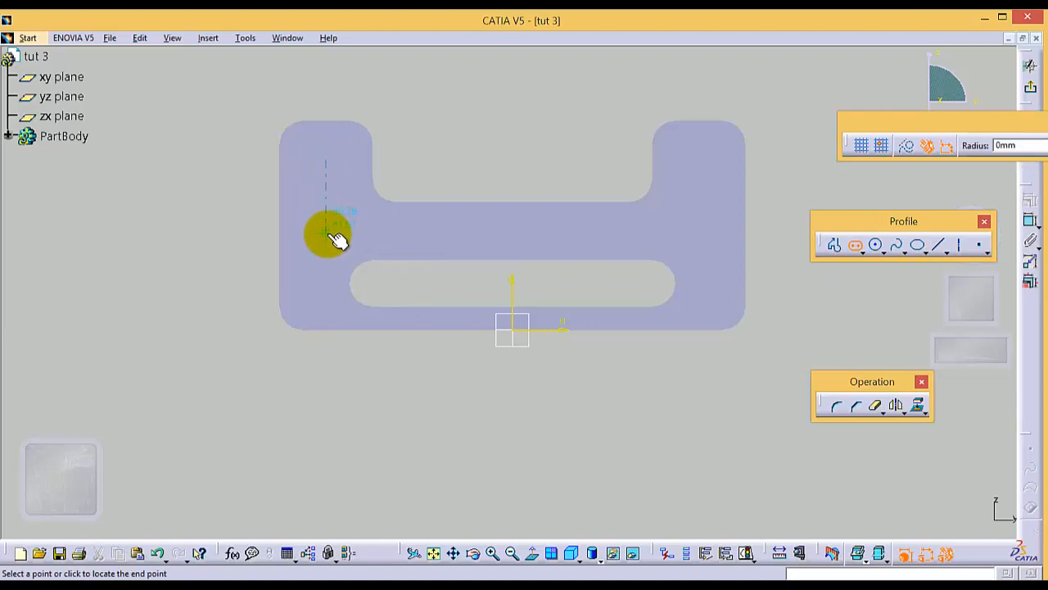
left_click(345, 233)
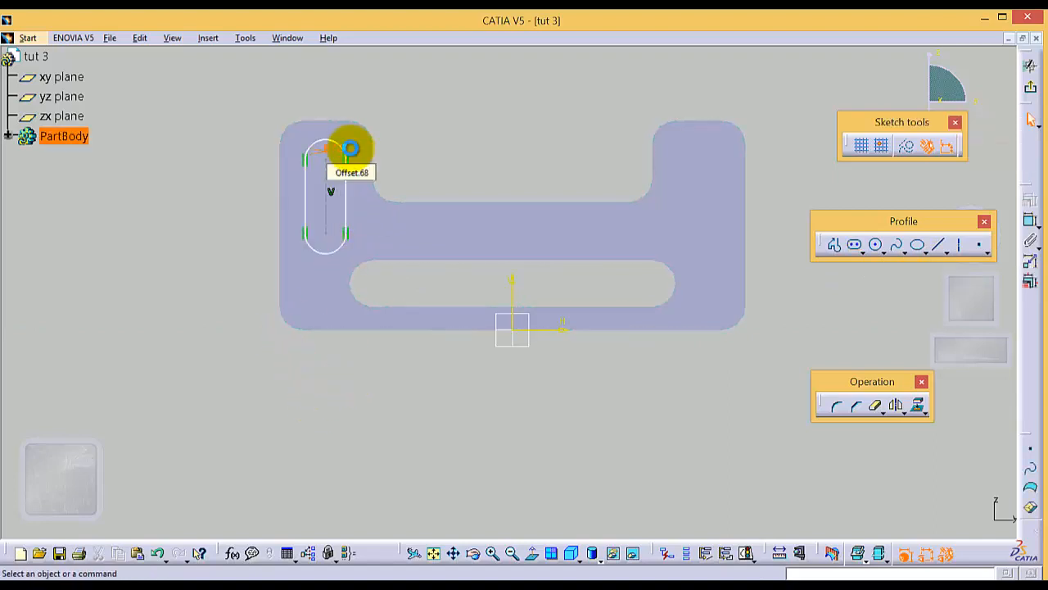
Step: Delete the automatically created offset dimension above the new vertical elongated hole
left_click_drag(352, 147, 354, 111)
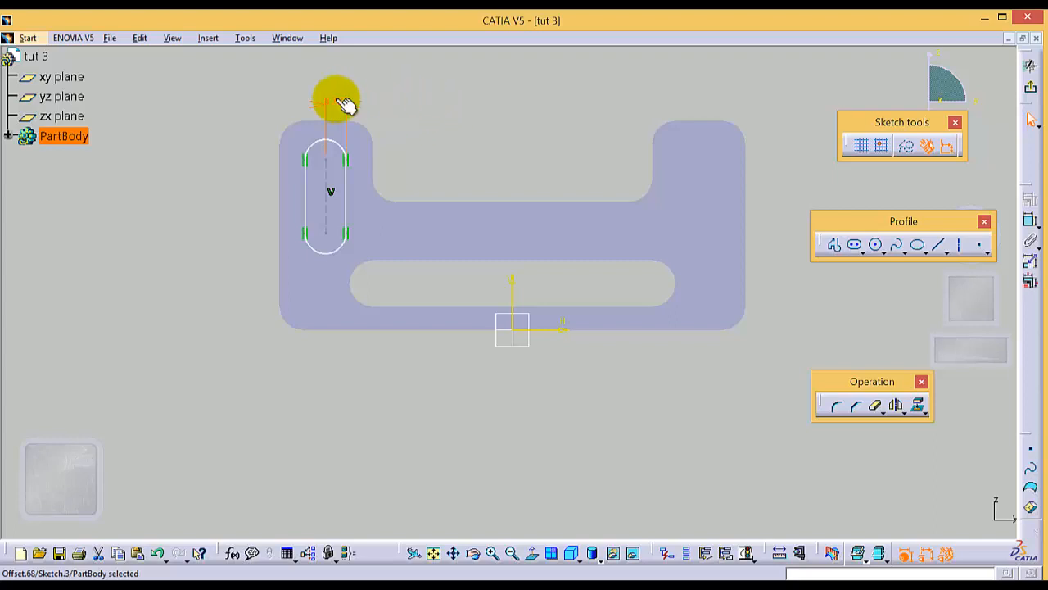
right_click(340, 105)
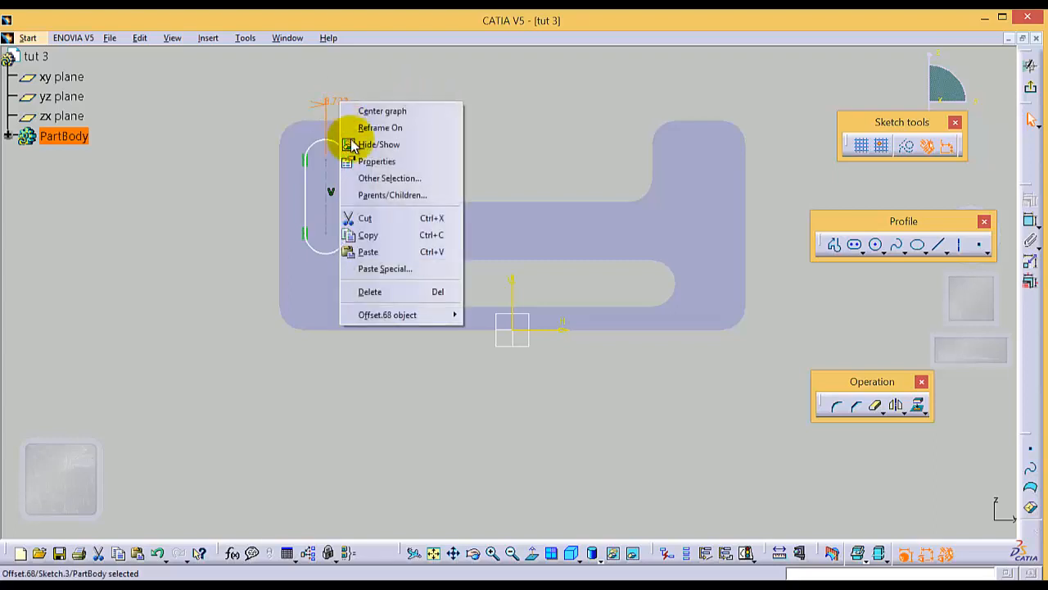
left_click(385, 289)
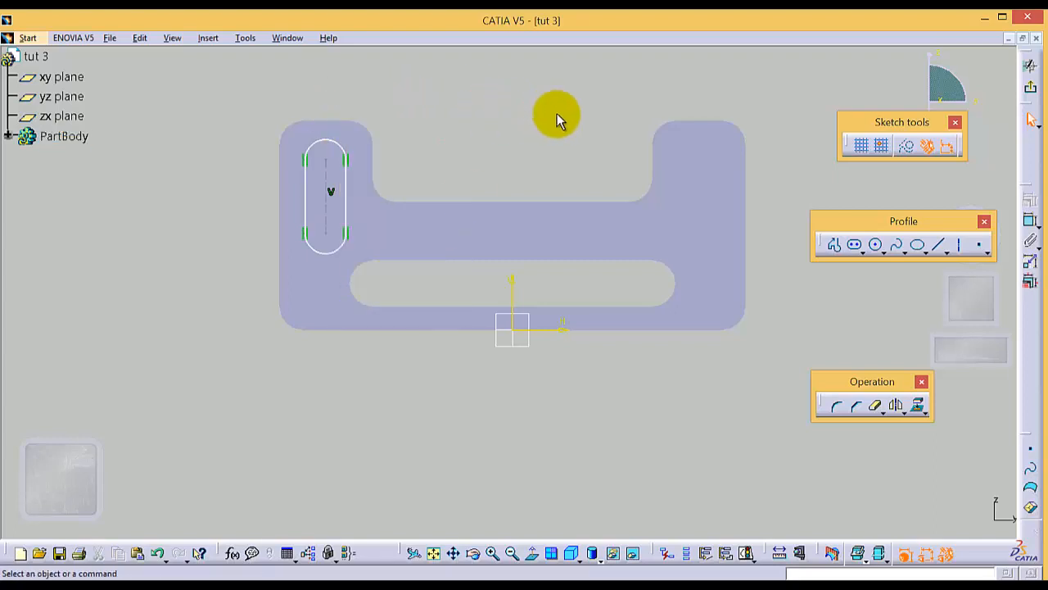
Step: Constrain the radius of the vertical elongated hole's upper arc to 5 mm
left_click(328, 140)
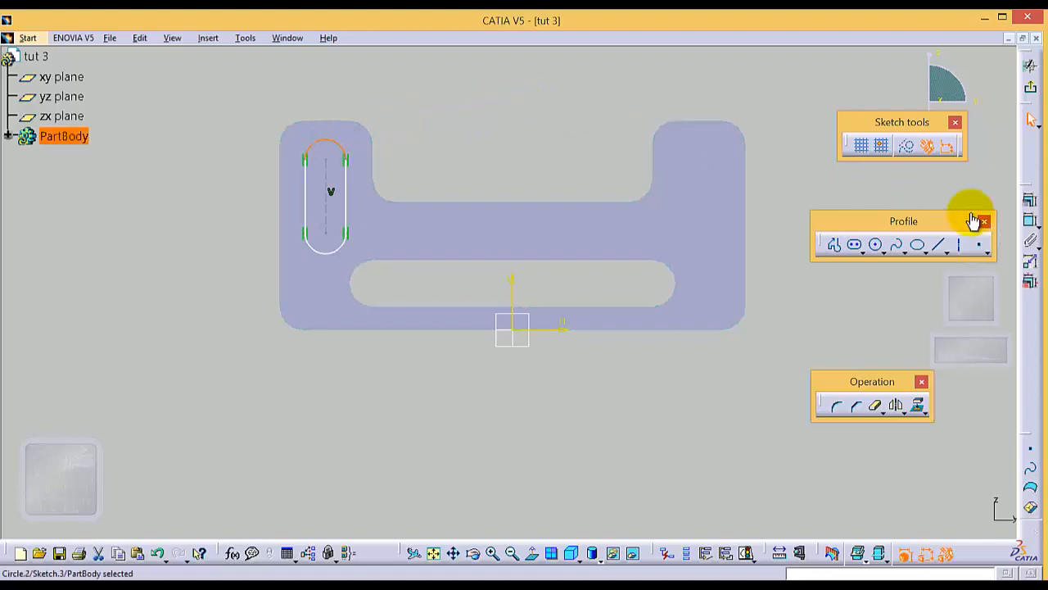
left_click(1030, 221)
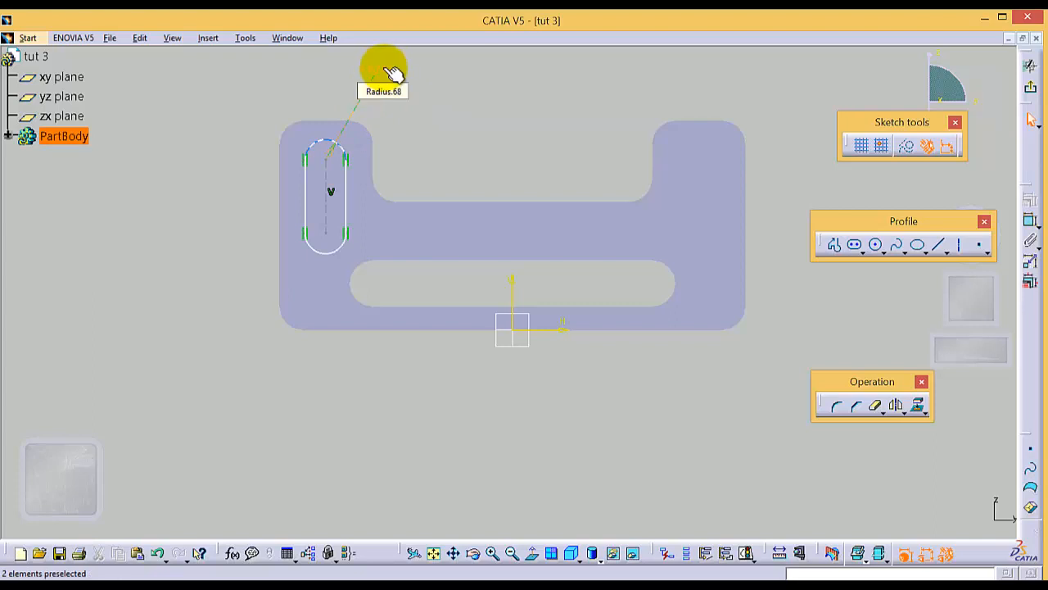
left_click(381, 66)
double_click(381, 66)
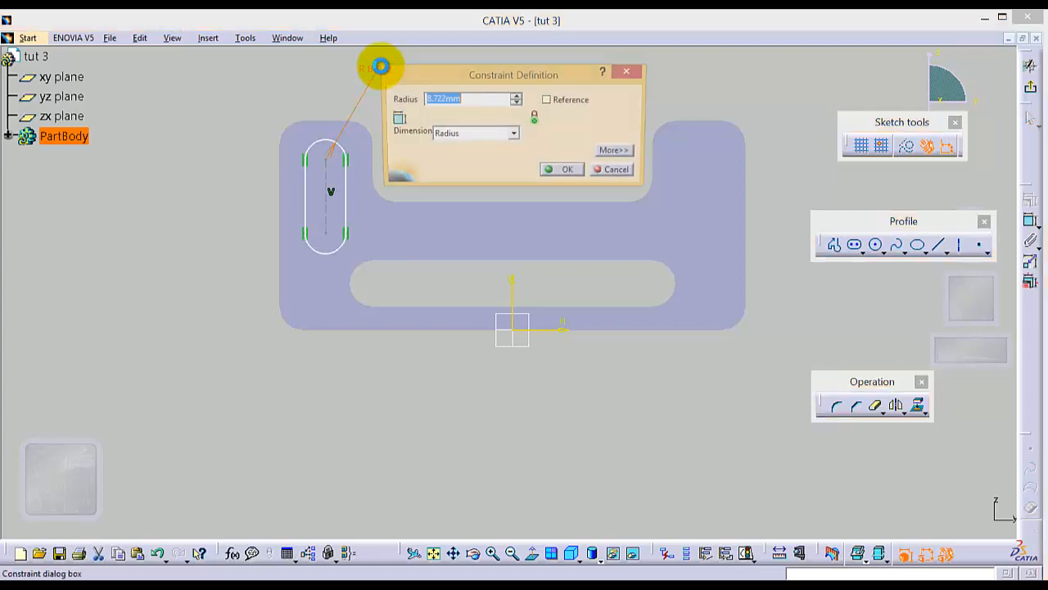
type("5")
key("Return")
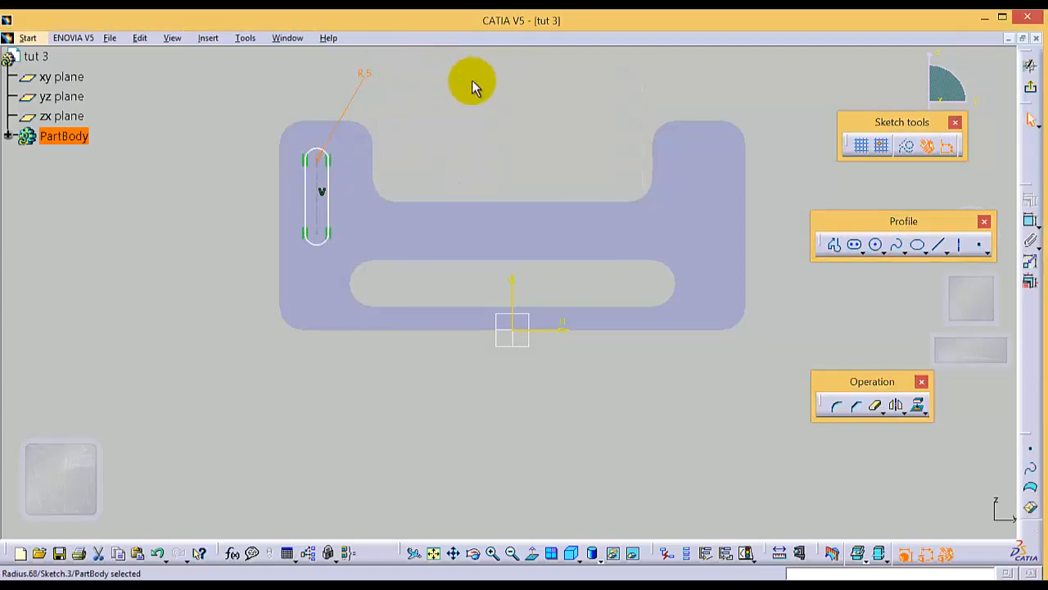
Step: Add a radius constraint to the vertical elongated hole's lower arc
left_click(328, 241)
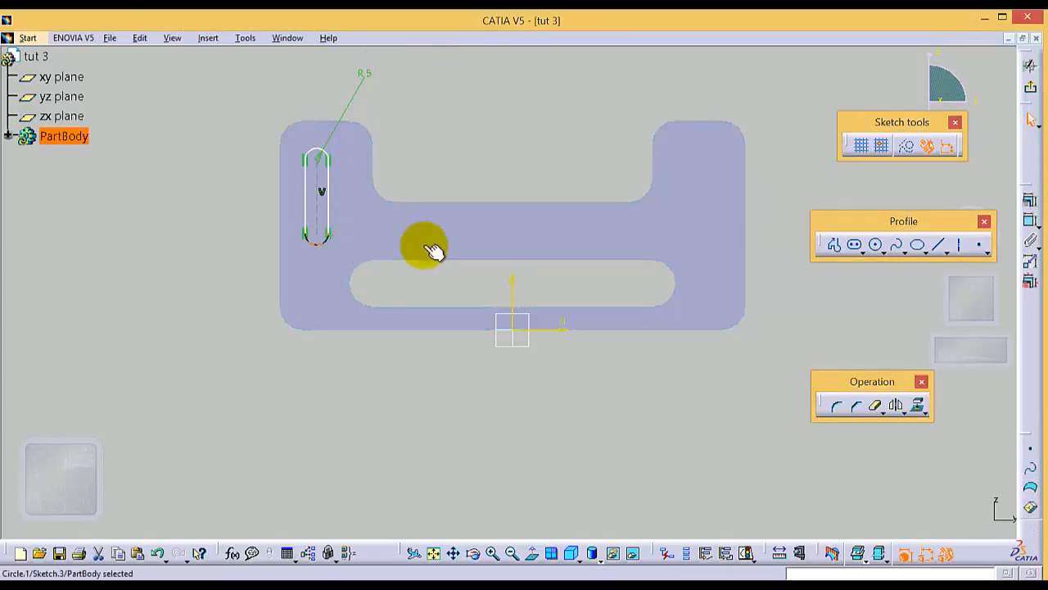
left_click(1030, 223)
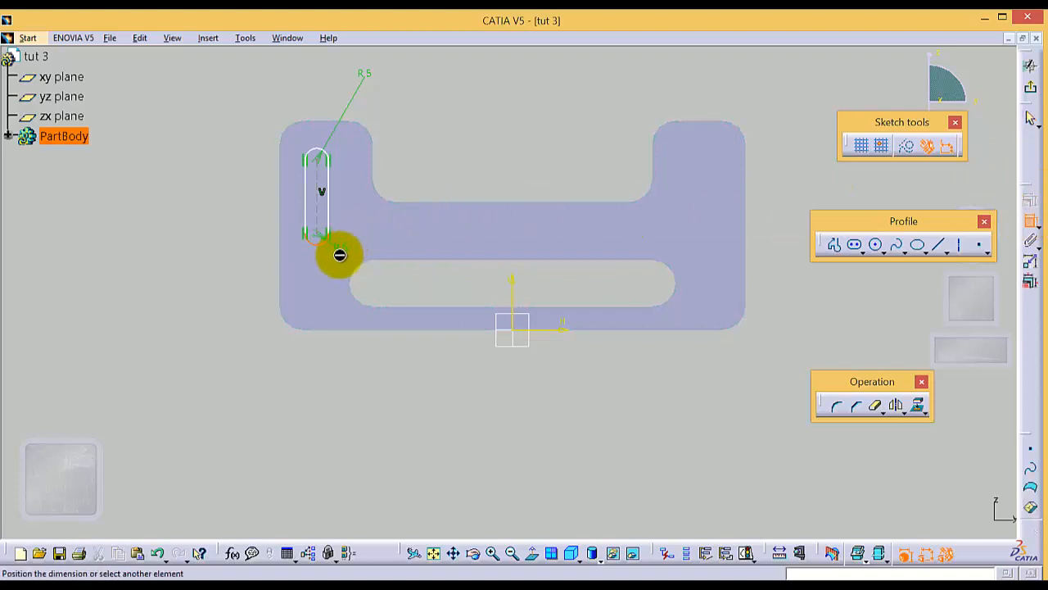
left_click(351, 260)
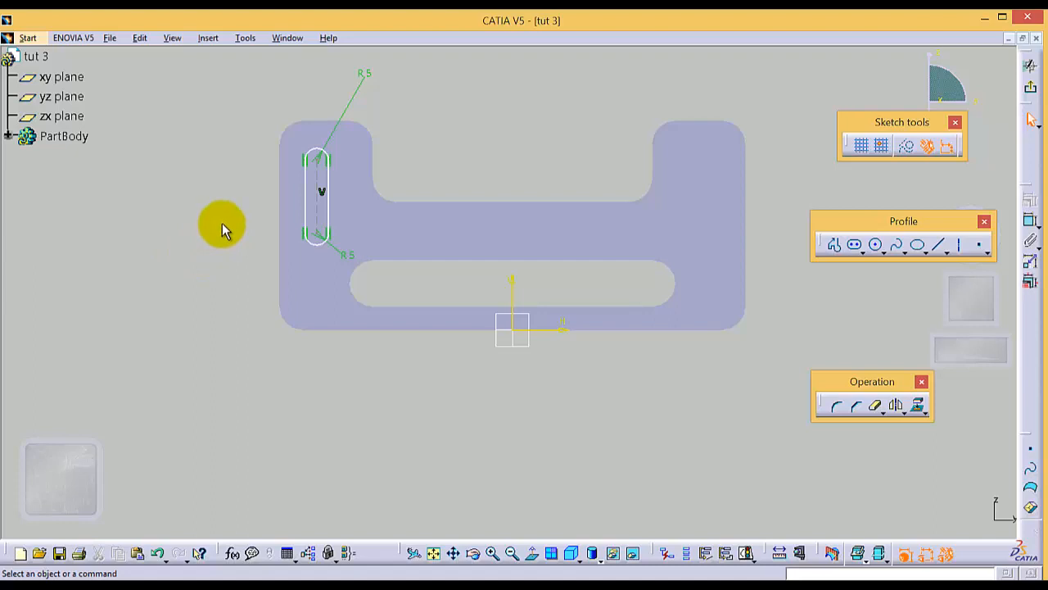
Step: Constrain the distance between the vertical elongated hole's lower arc centre and the pad's bottom edge to 40 mm
left_click(319, 234)
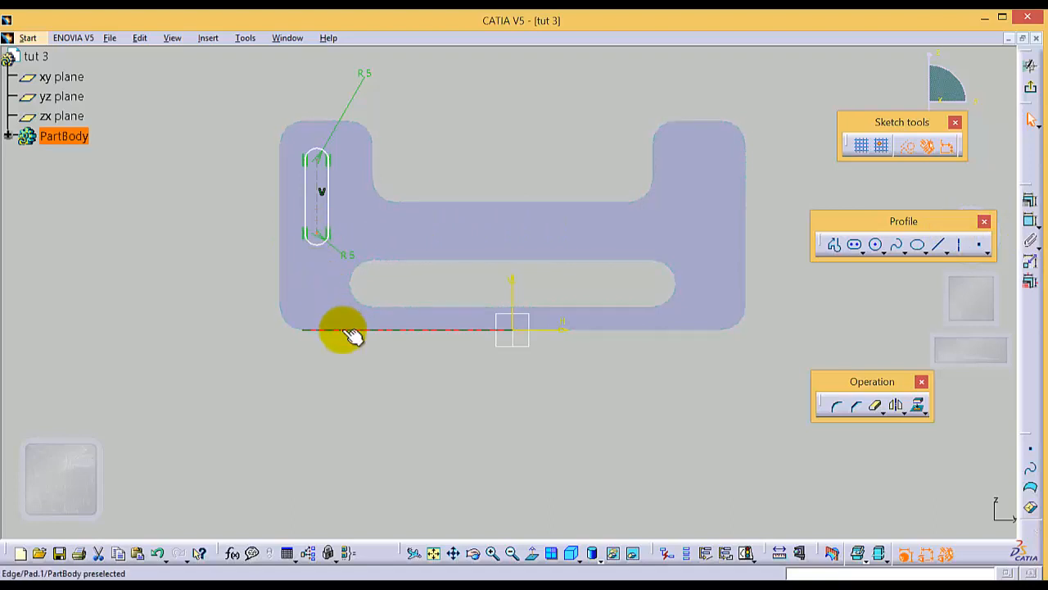
left_click(347, 330, "ctrl")
left_click(1025, 220)
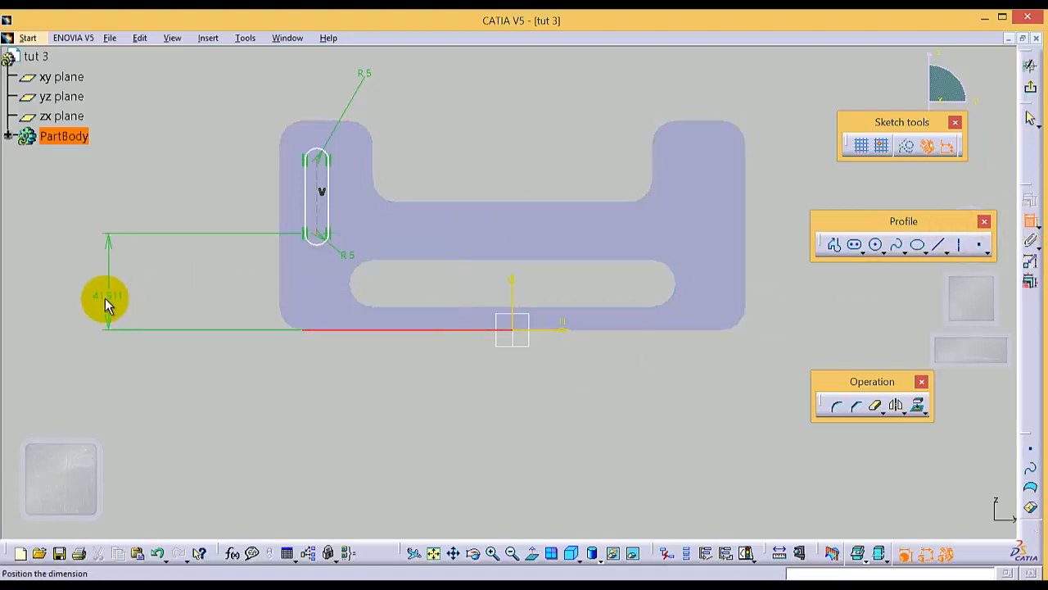
left_click(171, 288)
double_click(174, 286)
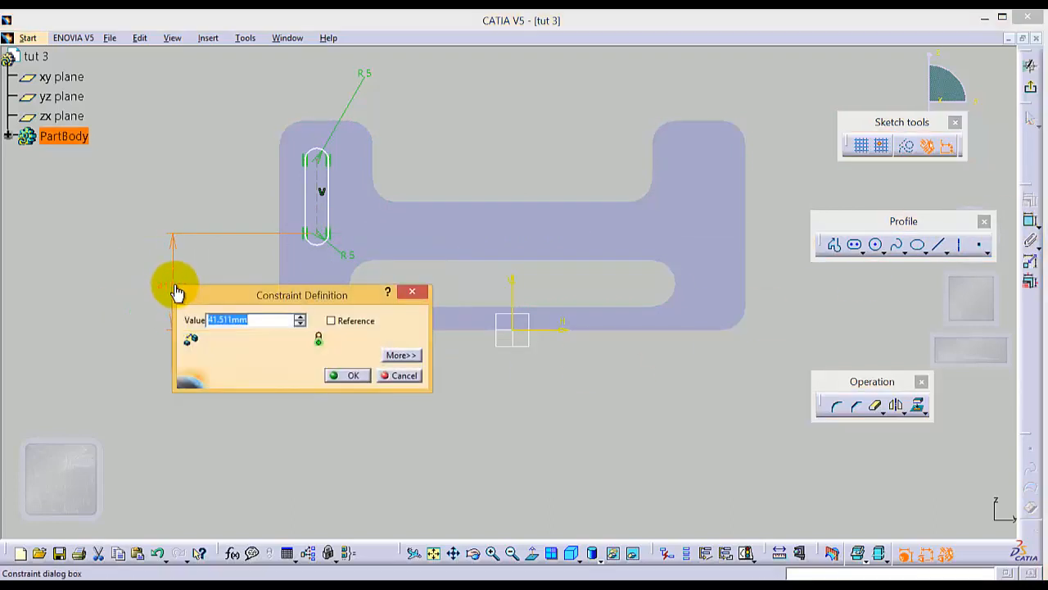
key("Return")
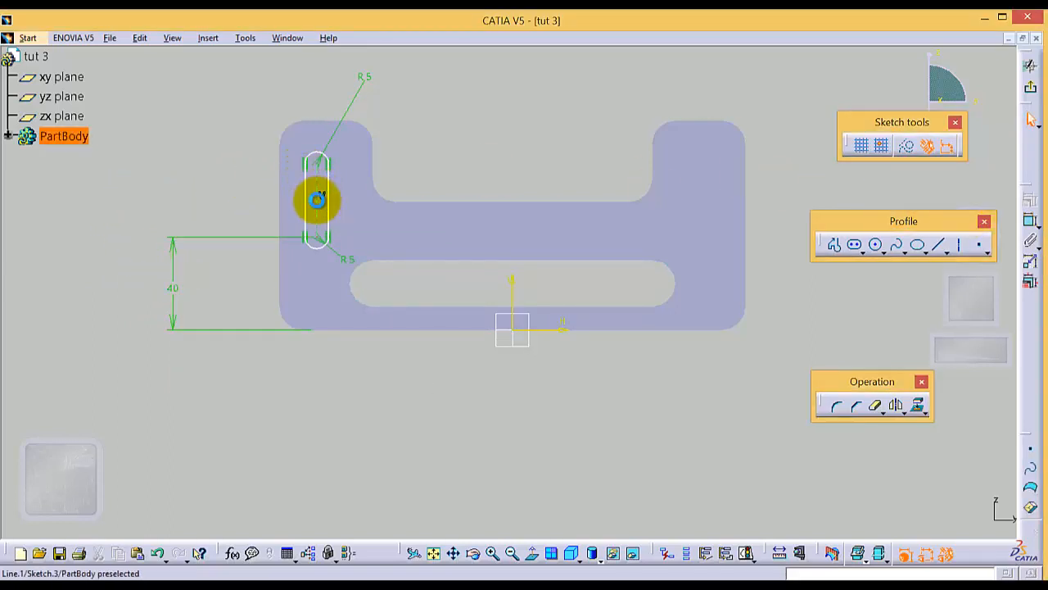
Step: Constrain the length of the vertical elongated hole's centre line to 30 mm
left_click(1029, 221)
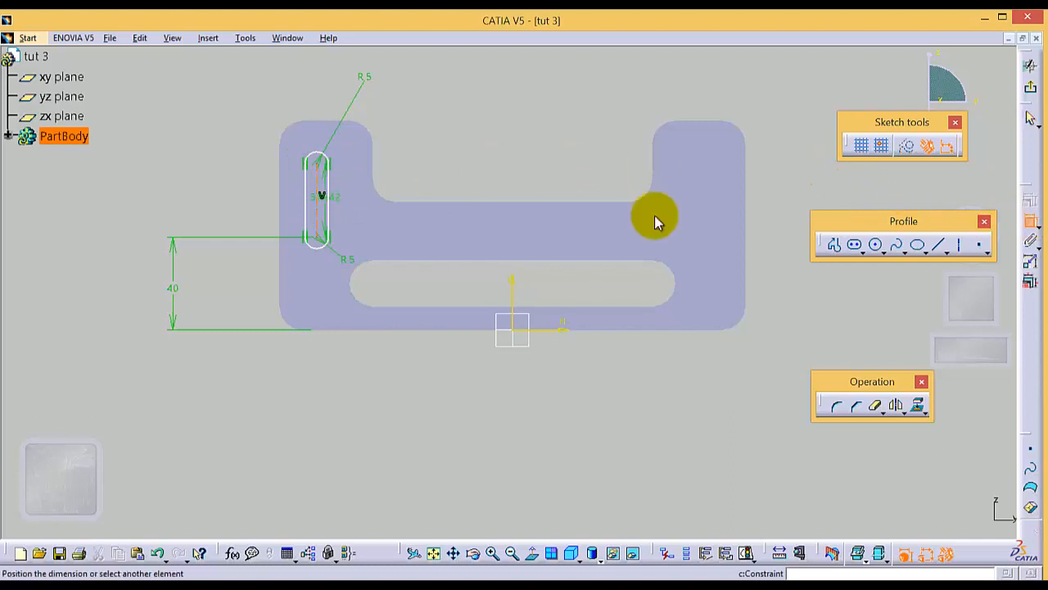
left_click(234, 206)
double_click(235, 195)
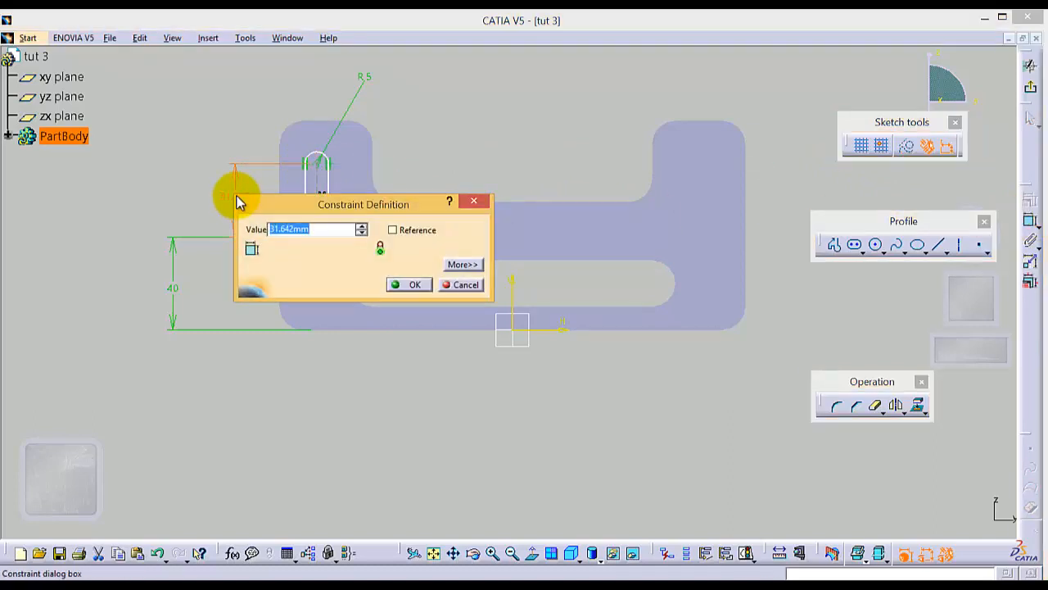
type("30")
key("Return")
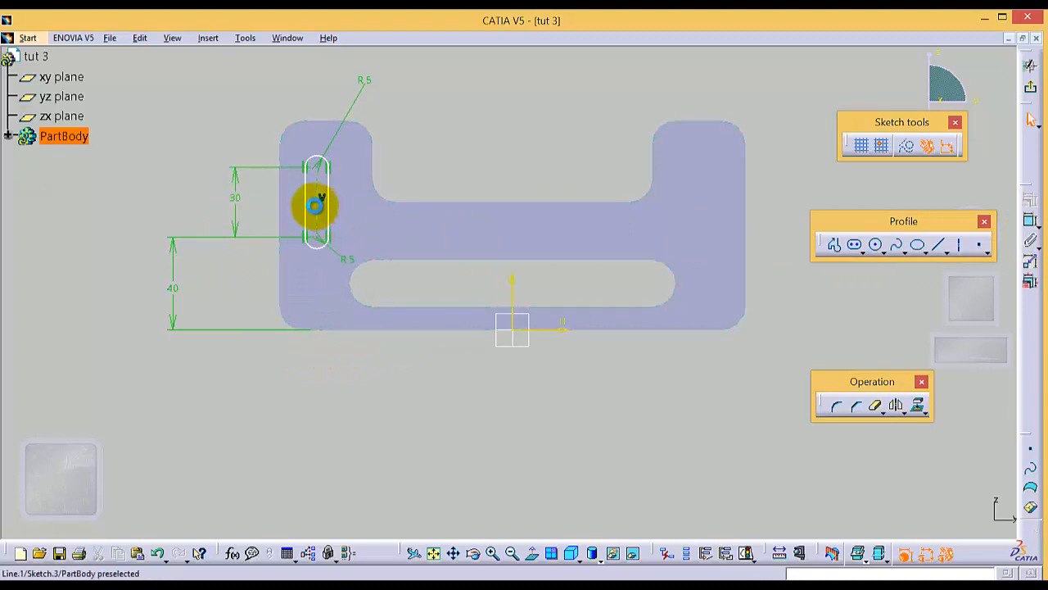
Step: Constrain the distance between the vertical elongated hole's centre line and the pad's left edge to 20 mm
left_click(316, 204)
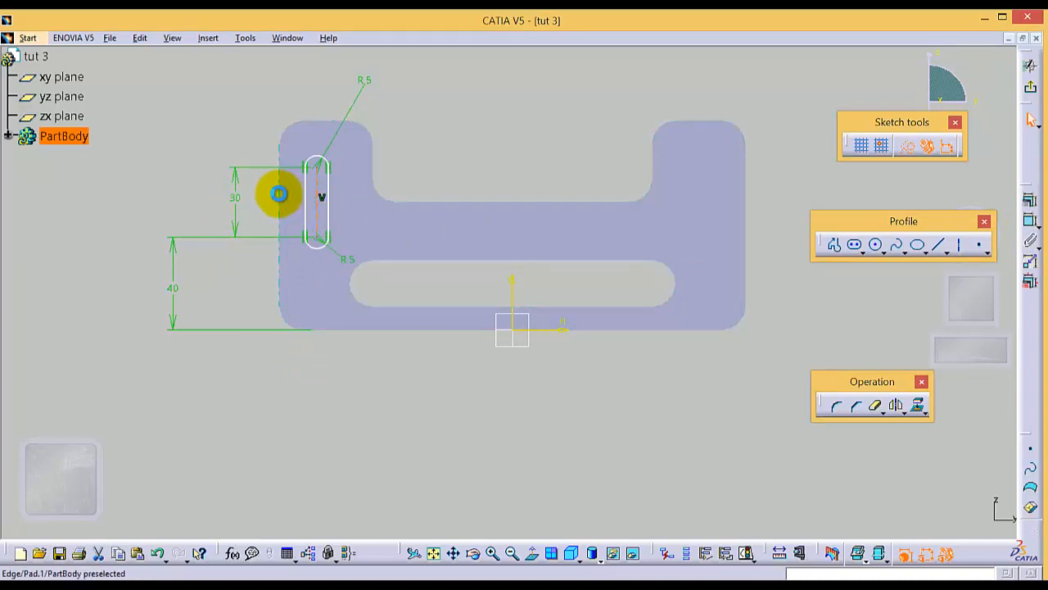
left_click(279, 194, "ctrl")
left_click(1030, 220)
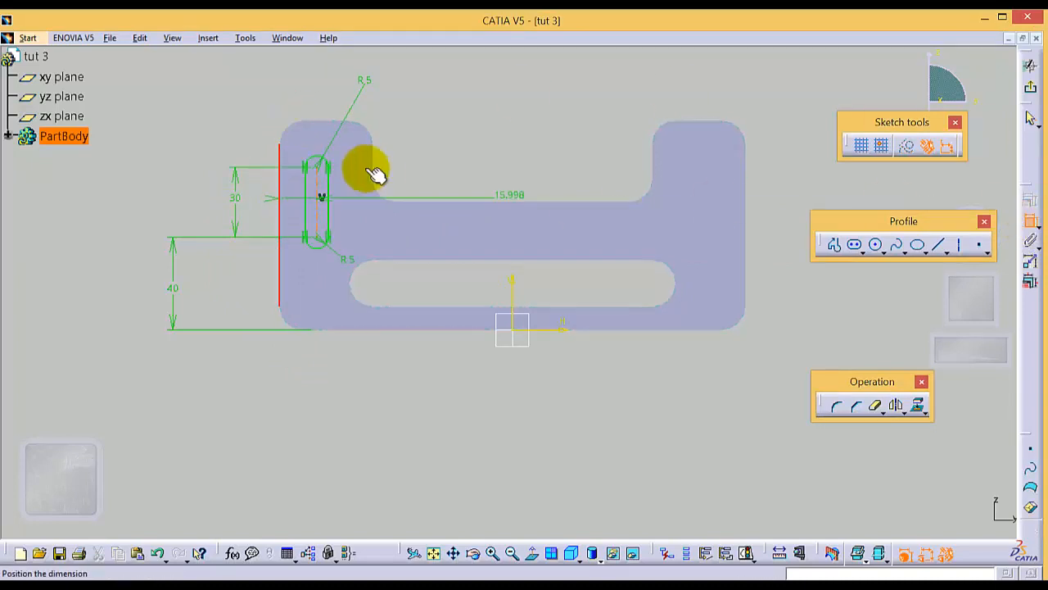
left_click(297, 82)
double_click(297, 82)
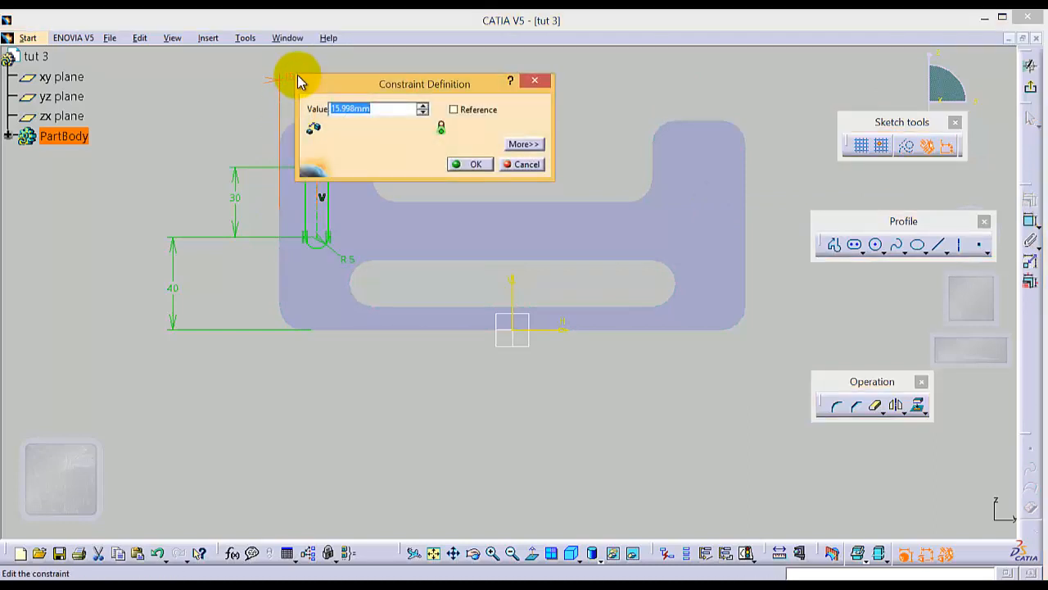
key("Return")
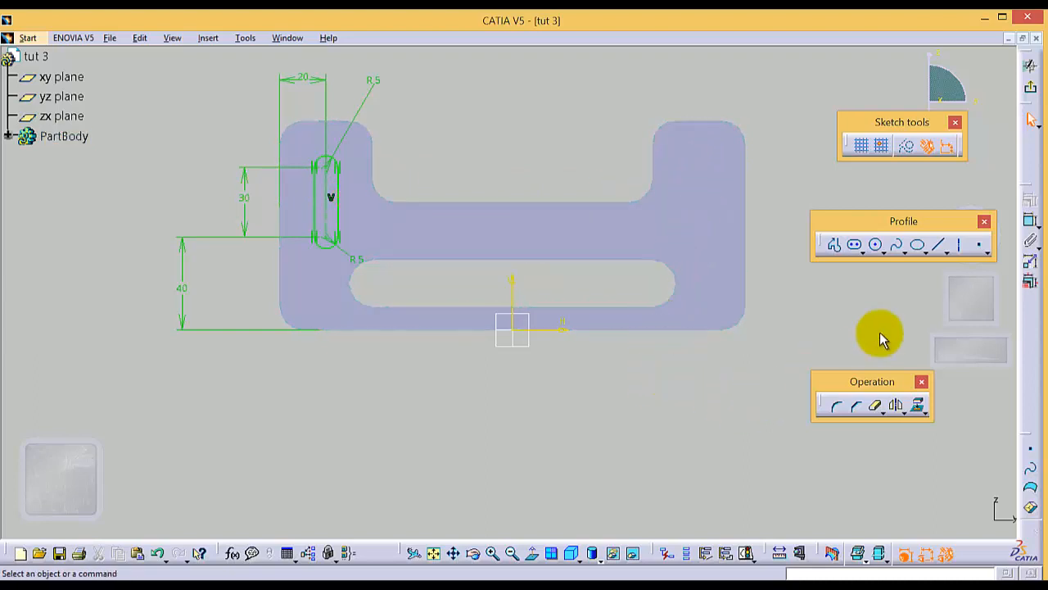
Step: Draw a vertical construction line from the origin to above the part, about 102 mm long, and switch construction mode off
left_click(942, 249)
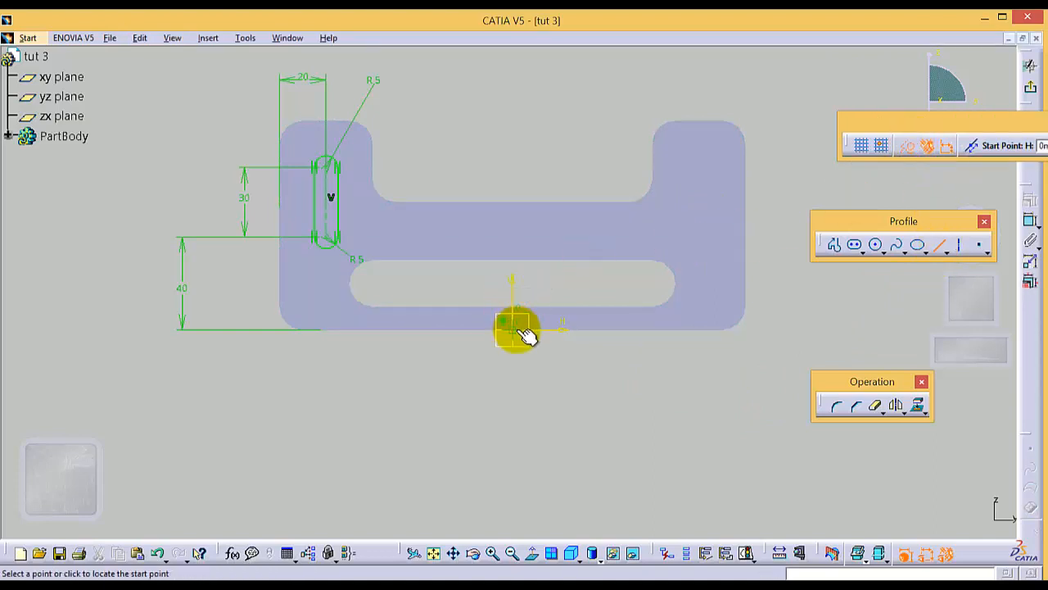
left_click(514, 330)
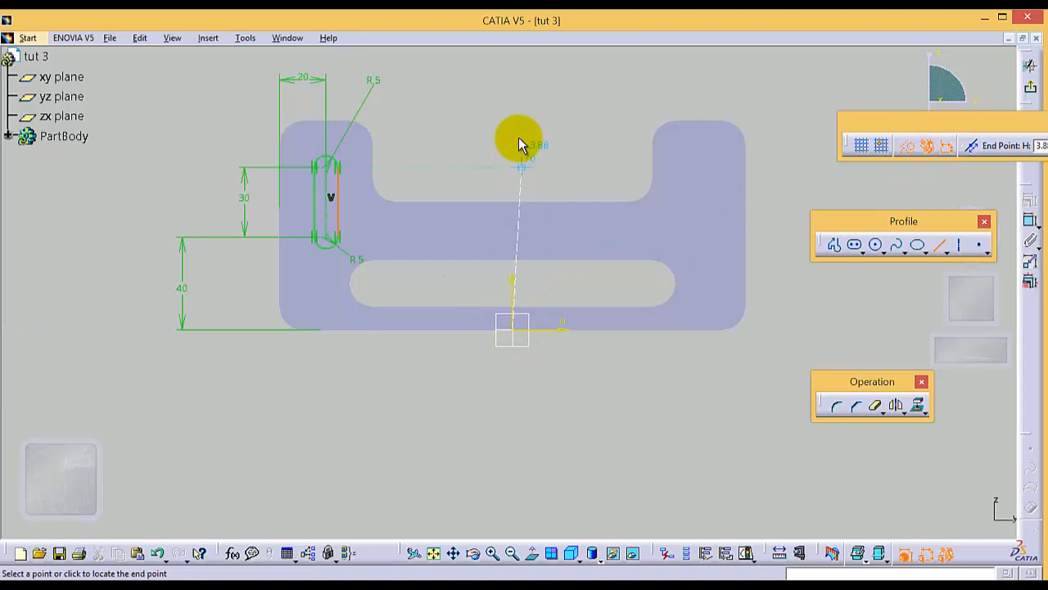
left_click(512, 89)
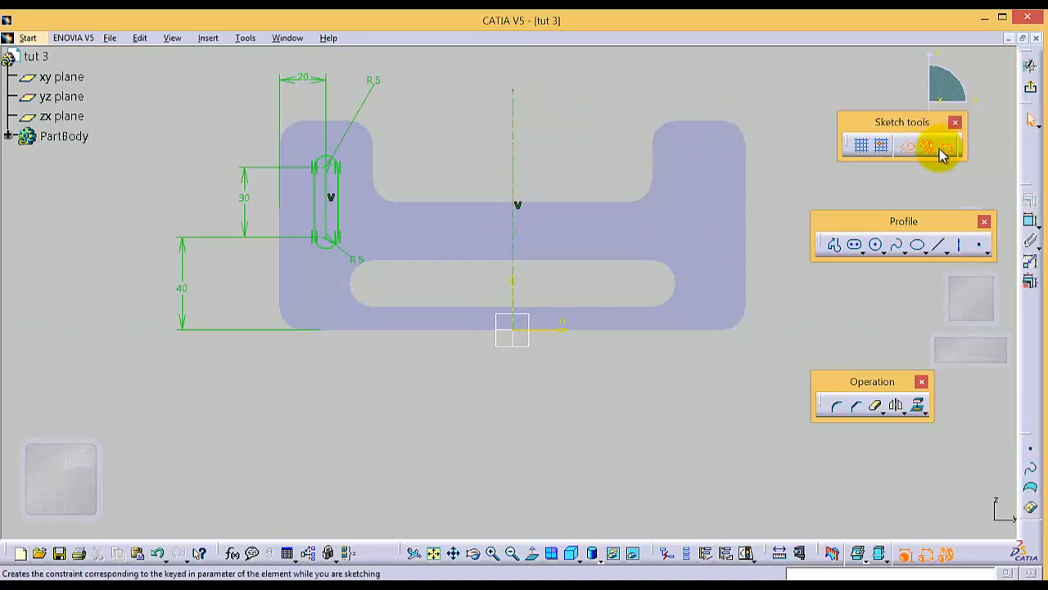
left_click(909, 146)
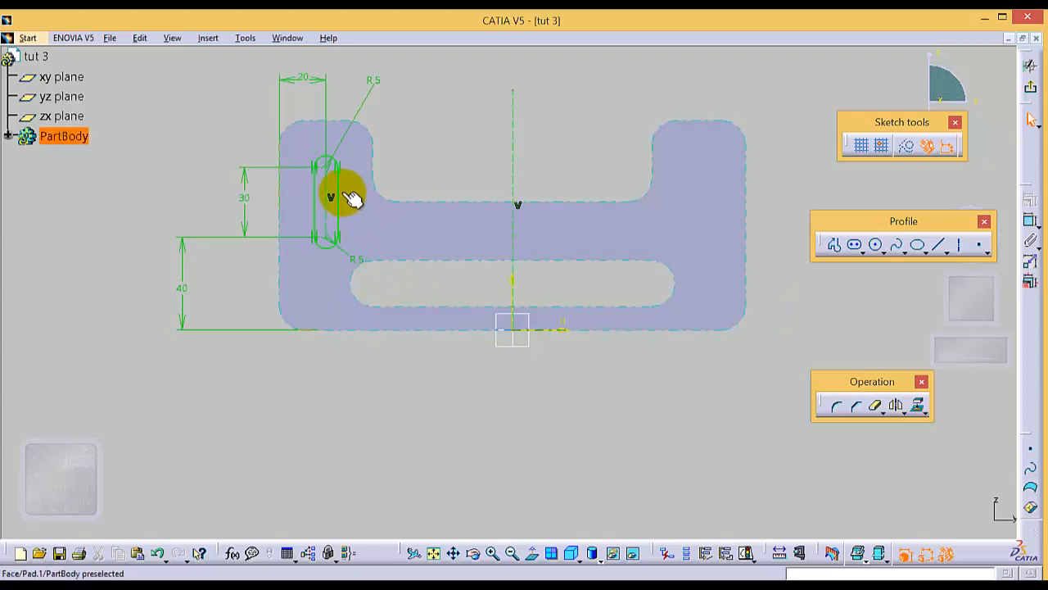
Step: Mirror the whole outline of the vertical elongated hole about the vertical construction line onto the right upright
left_click(318, 156, "ctrl")
left_click(313, 173, "ctrl")
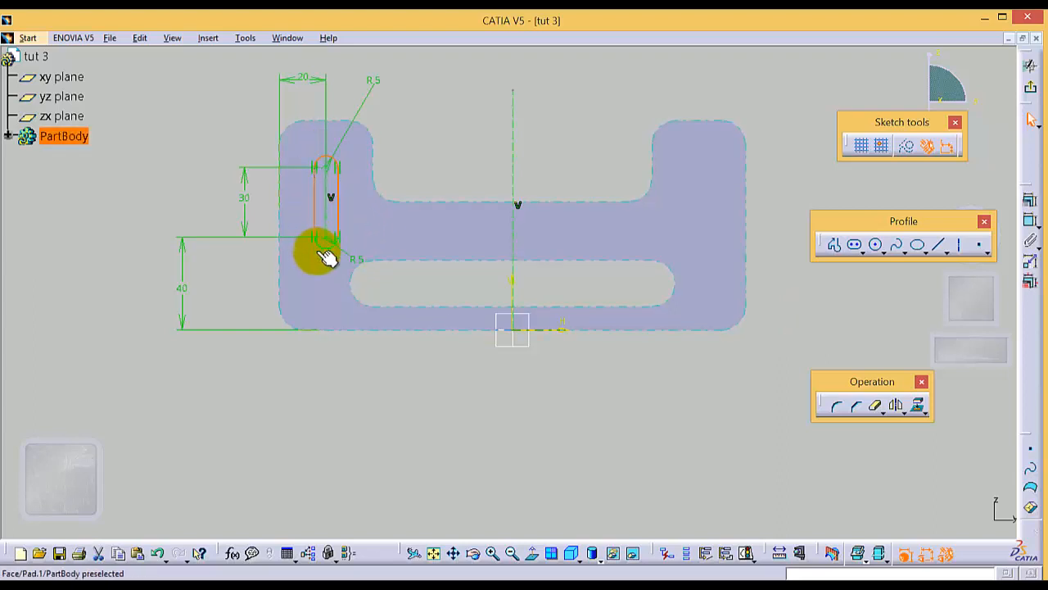
left_click(318, 247, "ctrl")
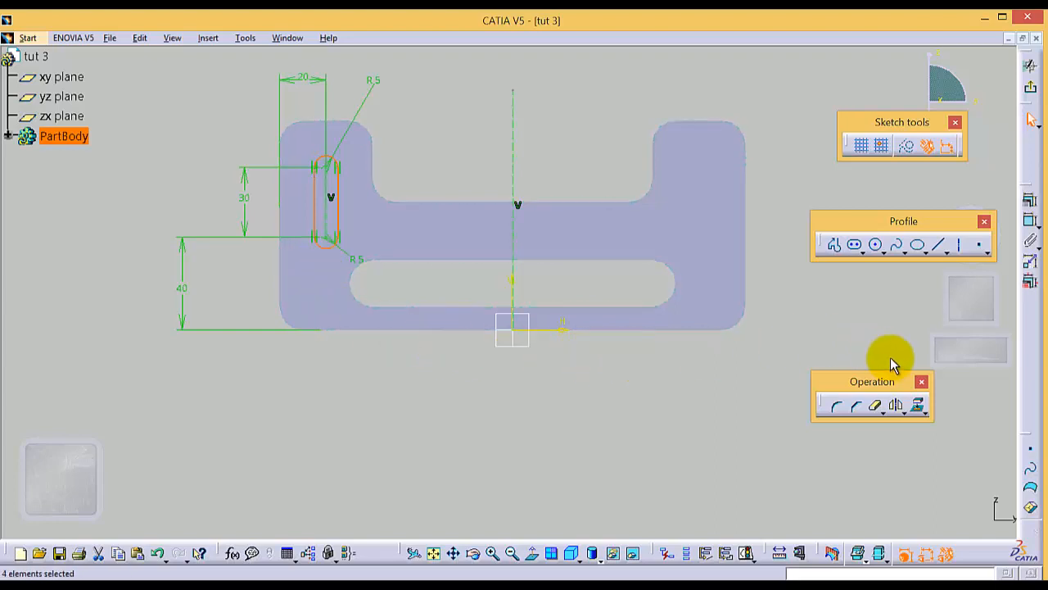
left_click(898, 406)
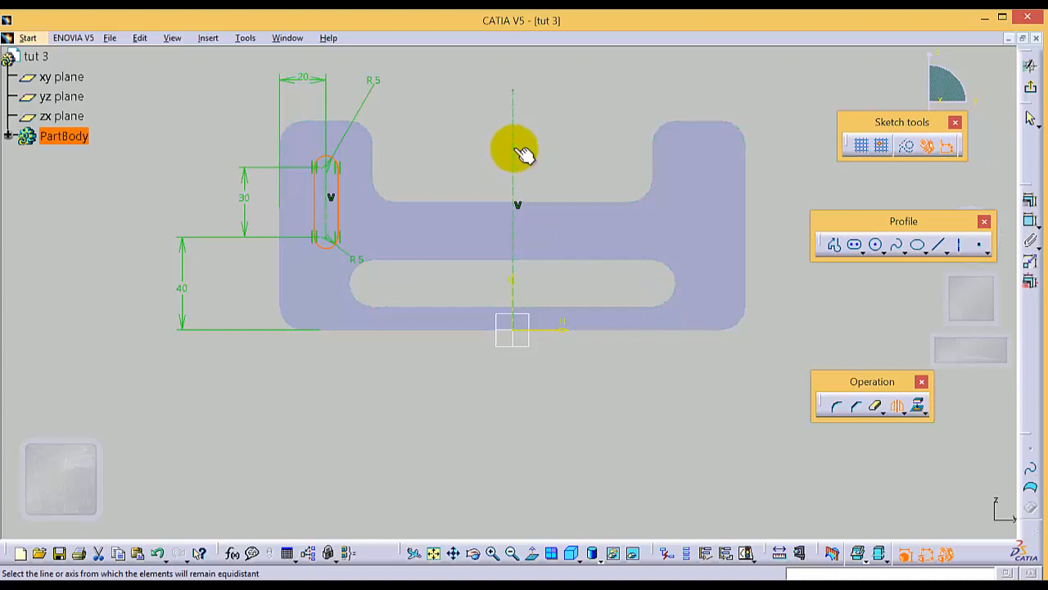
left_click(521, 152)
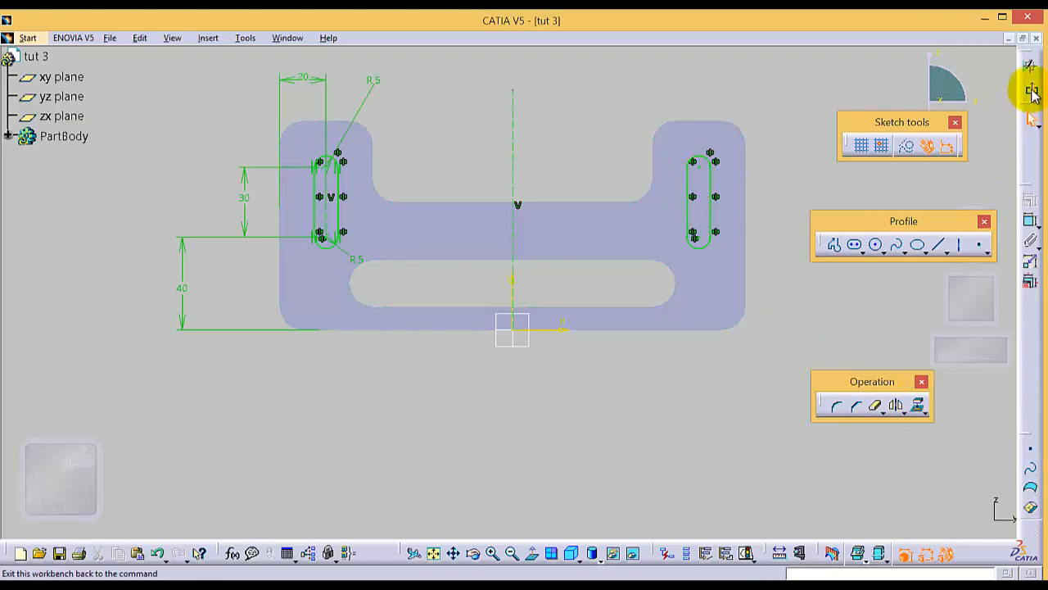
Step: Exit the sketch and cut both vertical elongated holes through the uprights as a pocket with the limit type Up to next
left_click(1031, 89)
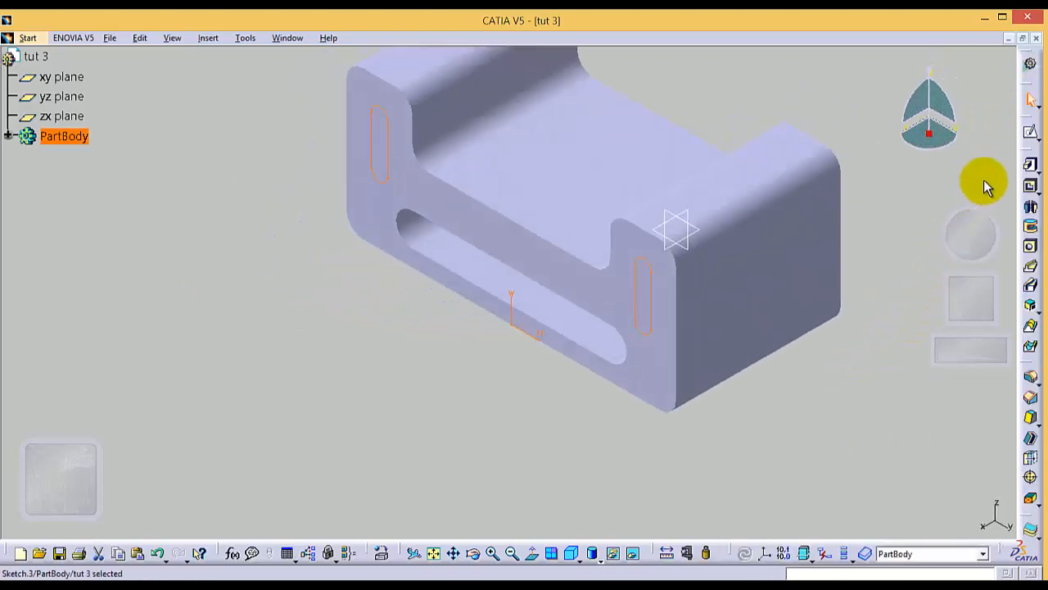
left_click(1030, 186)
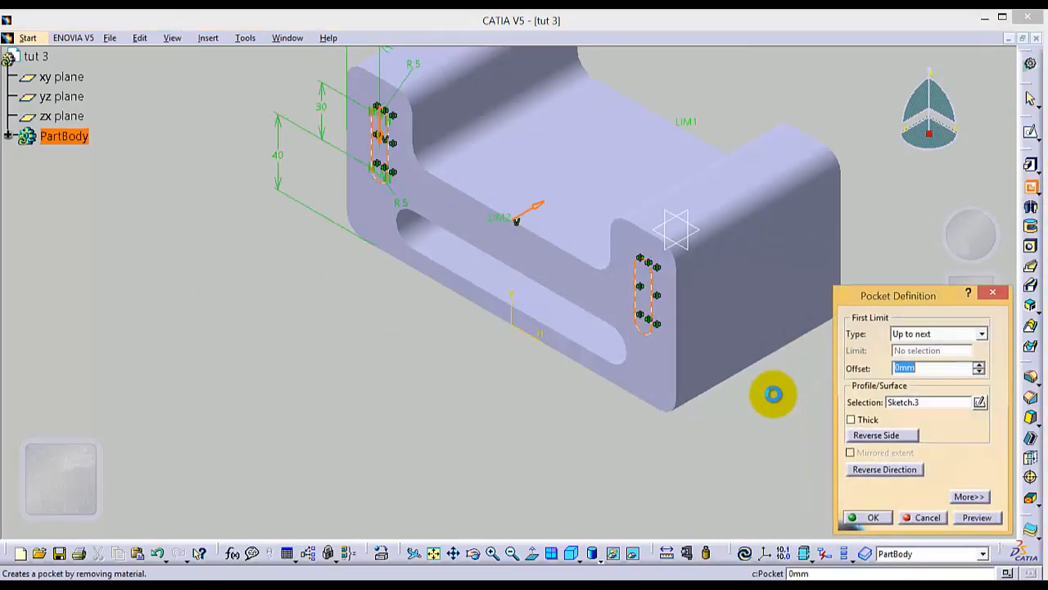
left_click(978, 334)
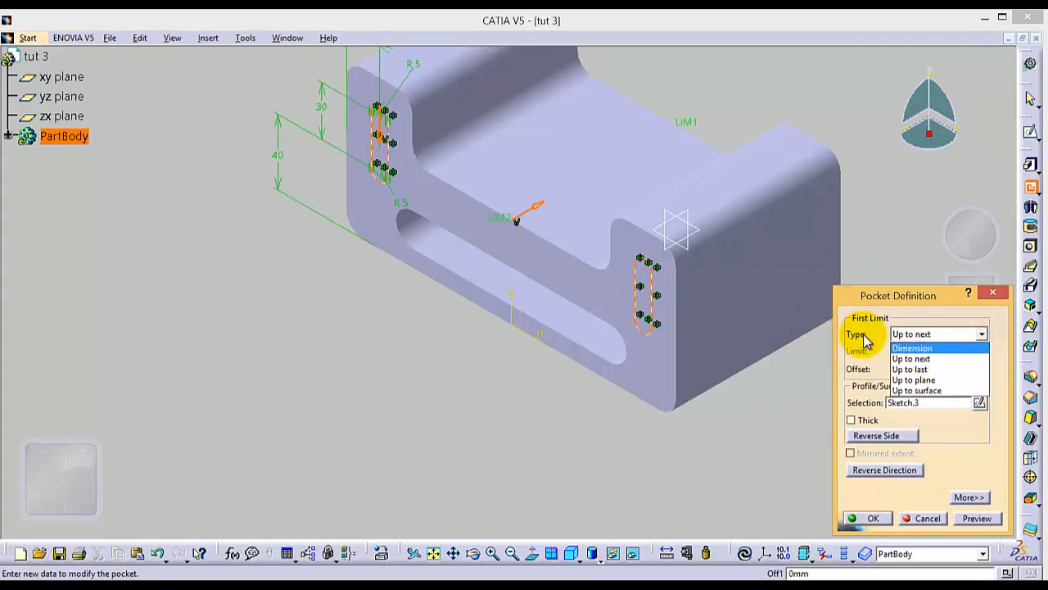
left_click(923, 359)
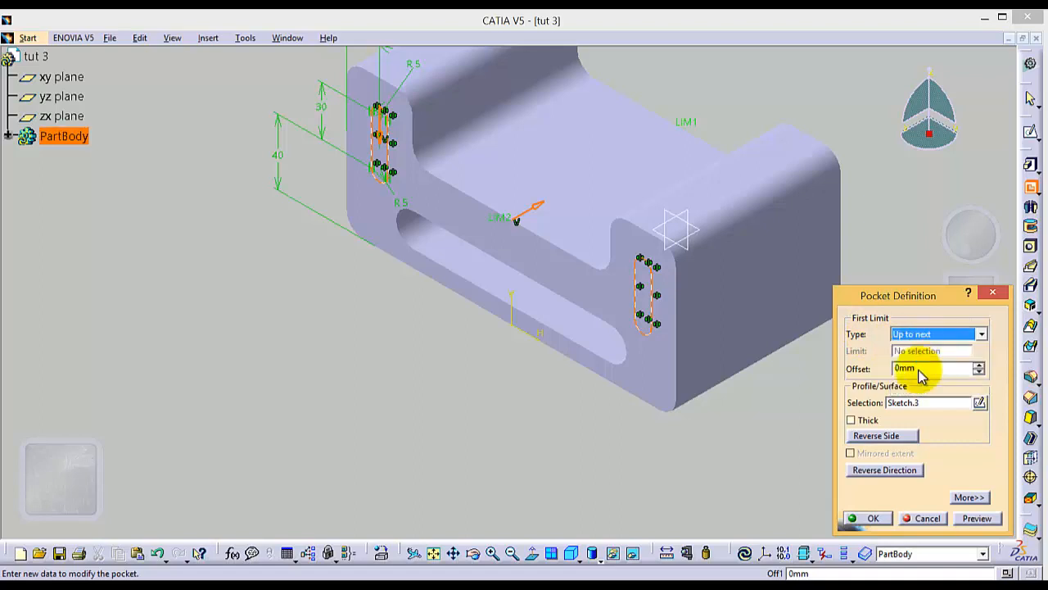
left_click(875, 518)
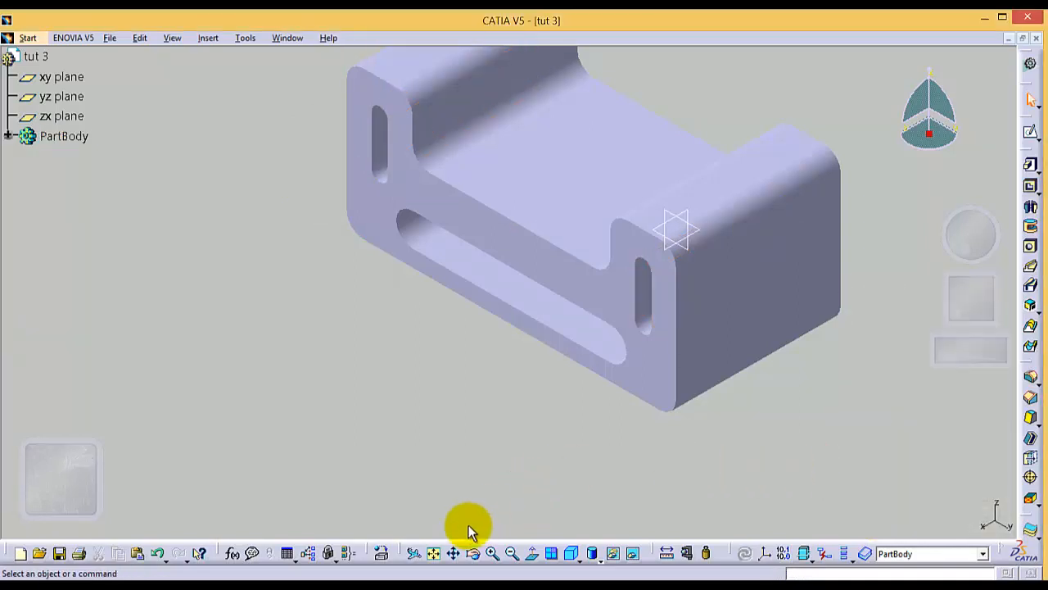
Step: Rotate the part to inspect the pockets from the other sides, and restore the standard isometric view
left_click(475, 554)
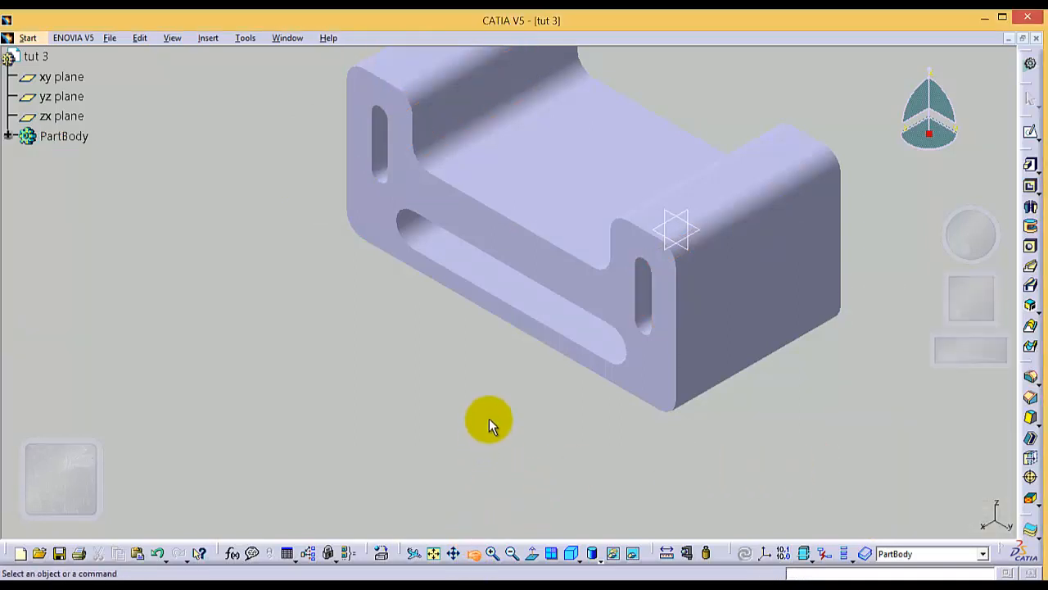
left_click_drag(484, 421, 576, 513)
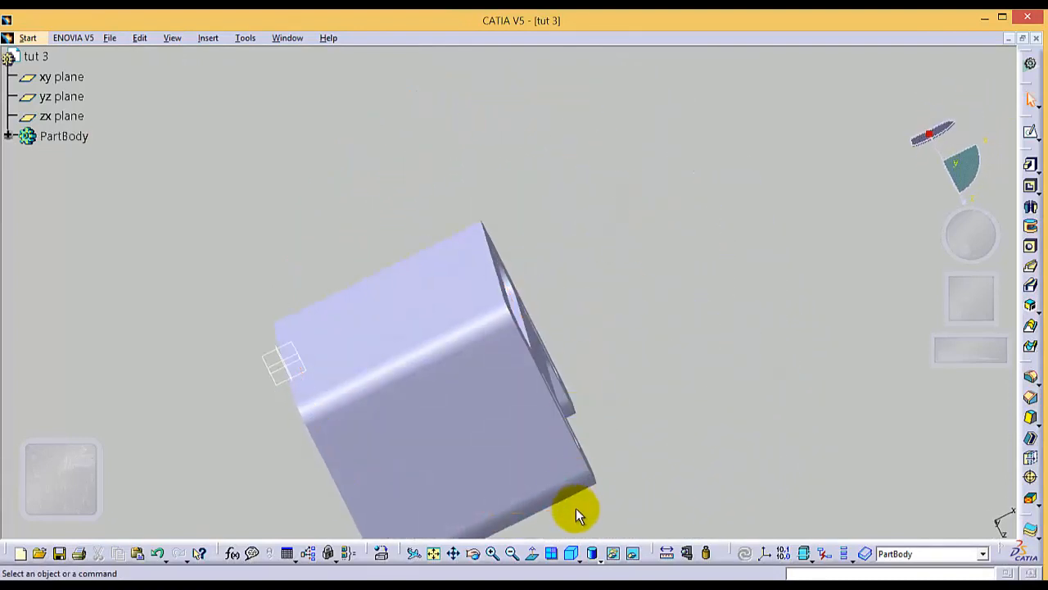
left_click(578, 557)
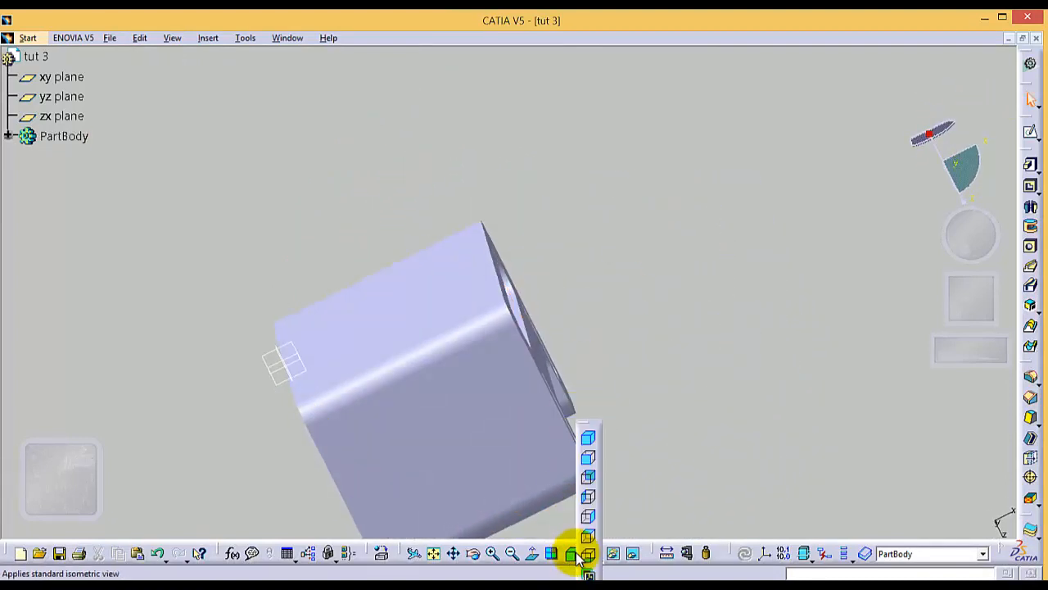
left_click(589, 437)
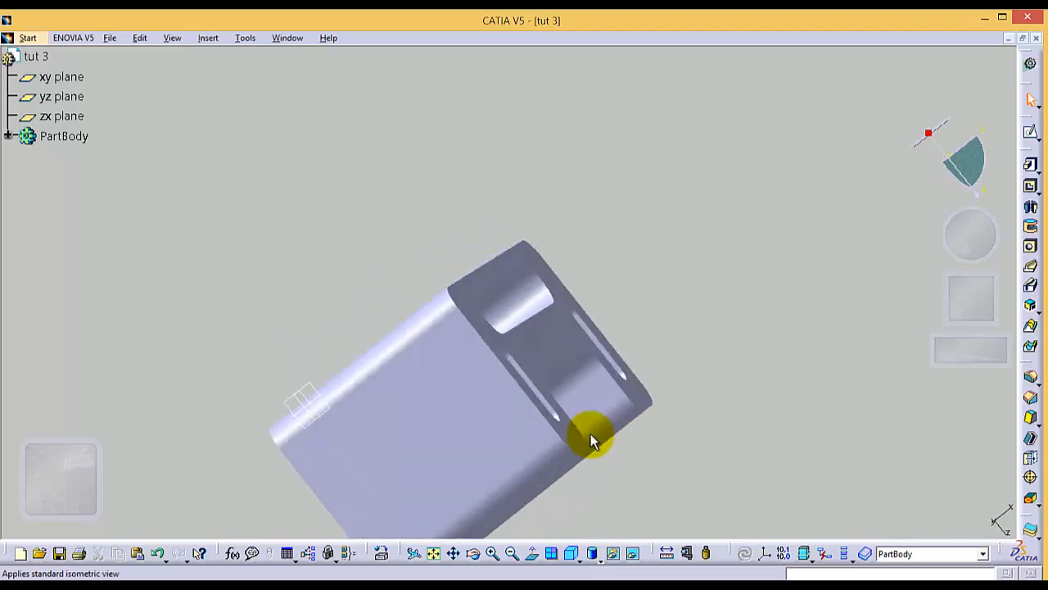